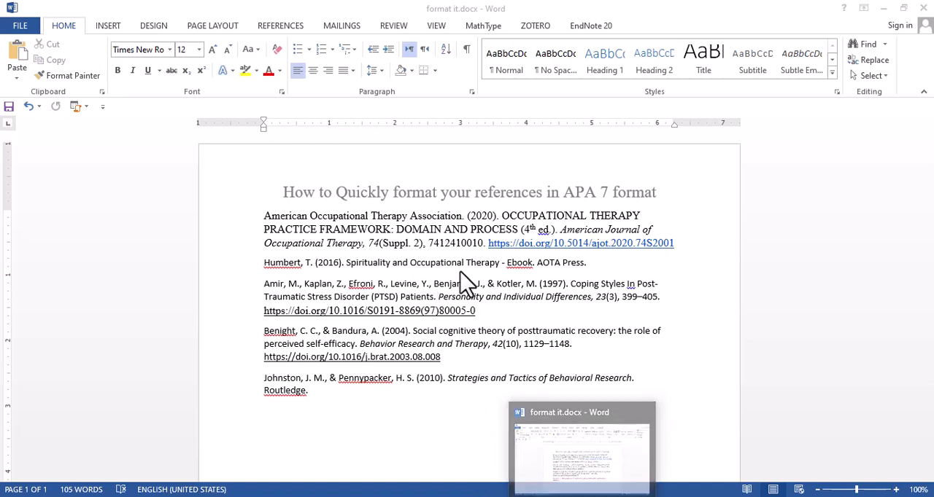
Switch to format.docx and examine the APA rules for book references, journal titles, volume numbers, title case and DOI links
{"action": "left_click", "coordinate": [577, 452]}
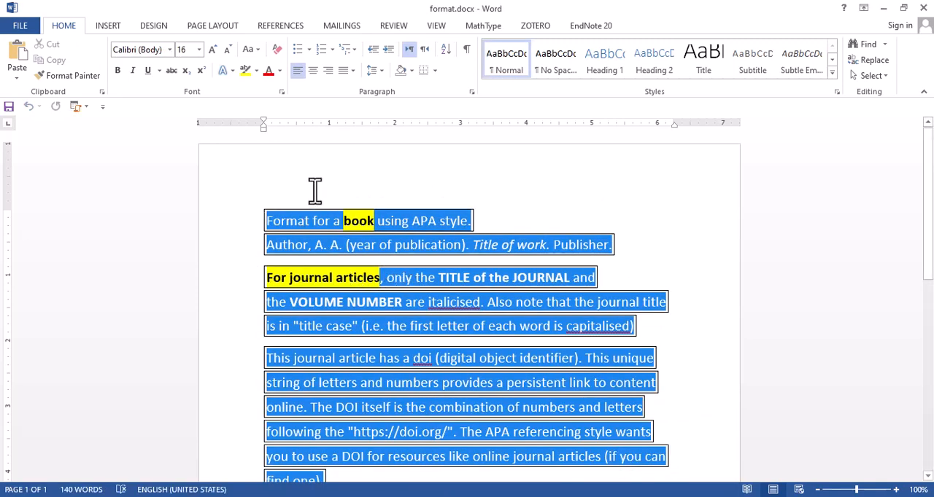
{"action": "scroll", "coordinate": [315, 191], "scroll_direction": "down", "scroll_amount": 1}
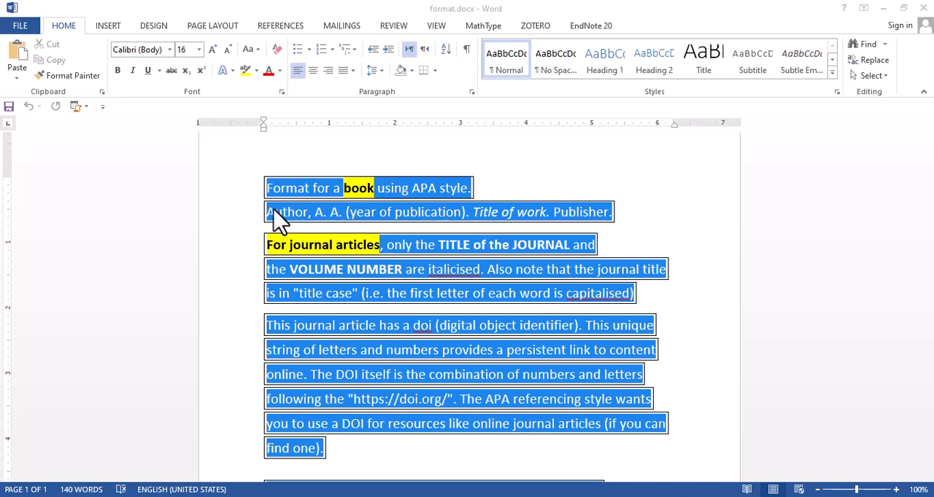
{"action": "left_click_drag", "start_coordinate": [268, 213], "coordinate": [544, 213]}
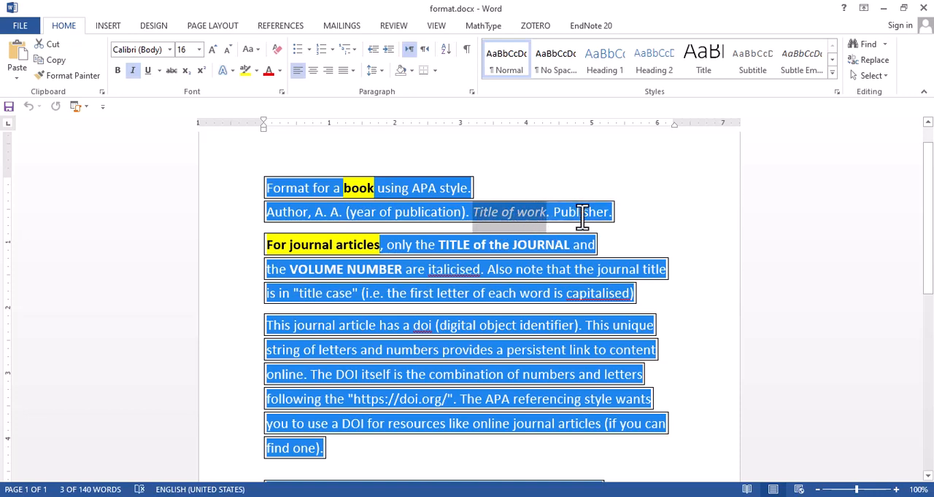
{"action": "left_click_drag", "start_coordinate": [553, 213], "coordinate": [605, 211]}
{"action": "scroll", "coordinate": [478, 226], "scroll_direction": "down", "scroll_amount": 1}
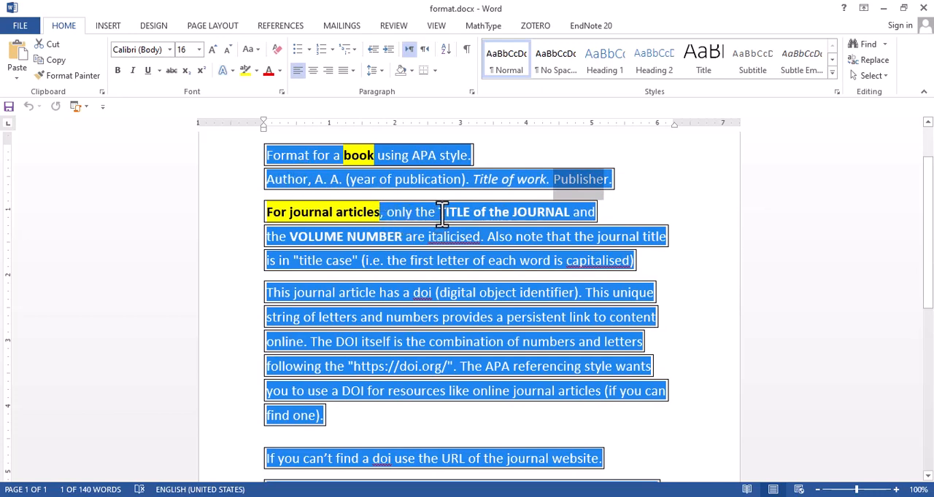
{"action": "left_click_drag", "start_coordinate": [439, 212], "coordinate": [542, 220]}
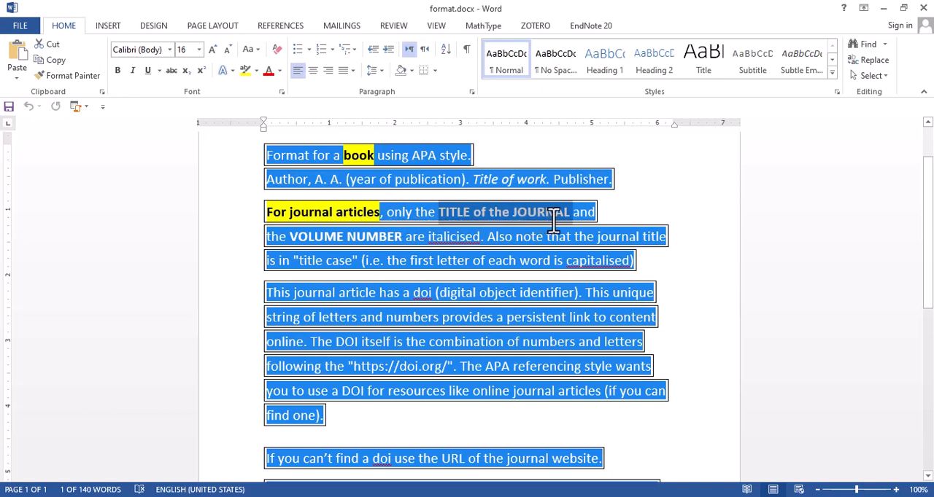
{"action": "left_click_drag", "start_coordinate": [292, 239], "coordinate": [403, 243]}
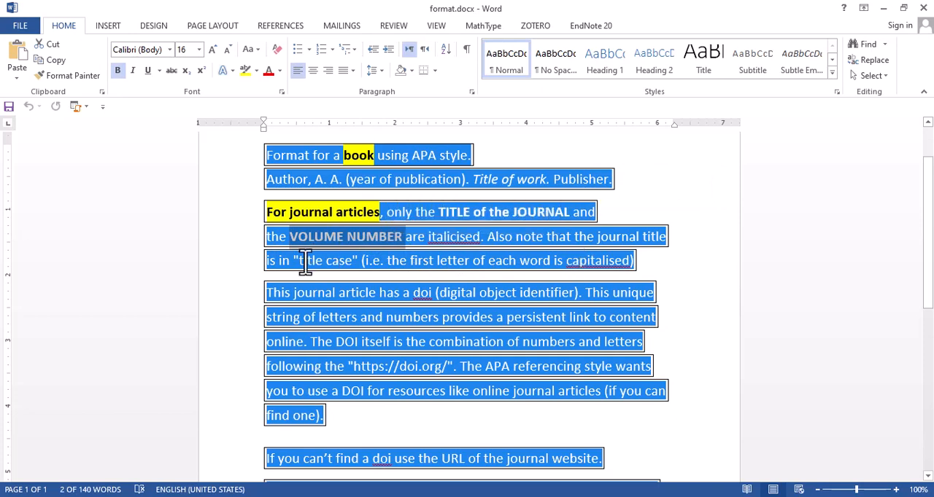
{"action": "left_click_drag", "start_coordinate": [299, 264], "coordinate": [361, 267]}
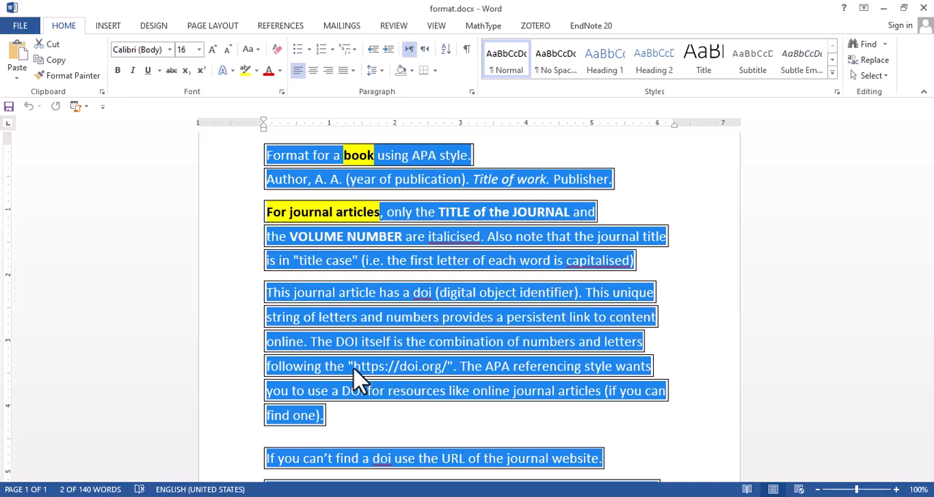
{"action": "left_click_drag", "start_coordinate": [353, 366], "coordinate": [441, 366]}
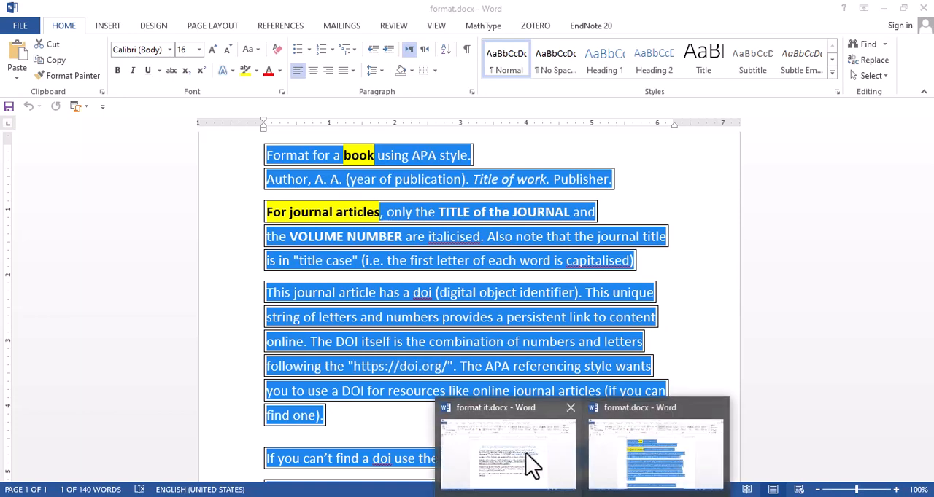
Switch to format it.docx and set all the reference text to Times New Roman, 12 pt
{"action": "left_click", "coordinate": [532, 463]}
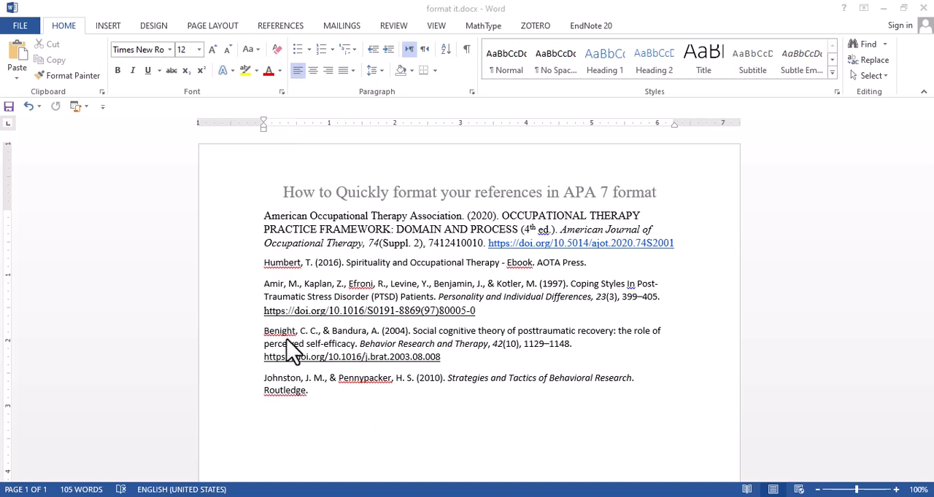
{"action": "left_click", "coordinate": [315, 396]}
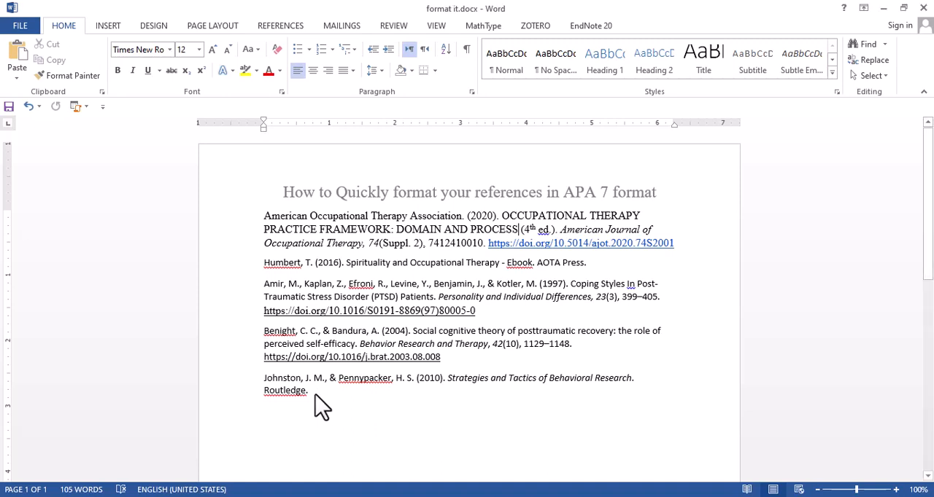
{"action": "key", "text": "ctrl+a"}
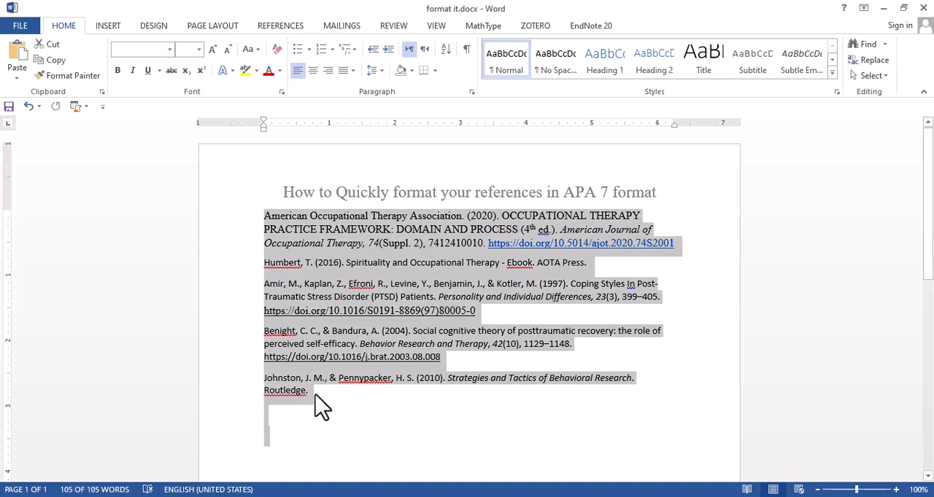
{"action": "left_click", "coordinate": [315, 396]}
{"action": "key", "text": "ctrl+a"}
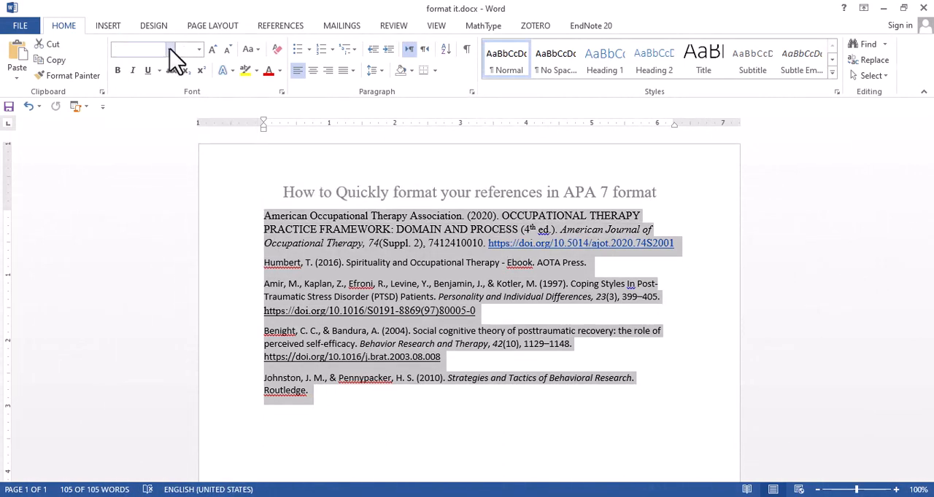
{"action": "left_click", "coordinate": [170, 50]}
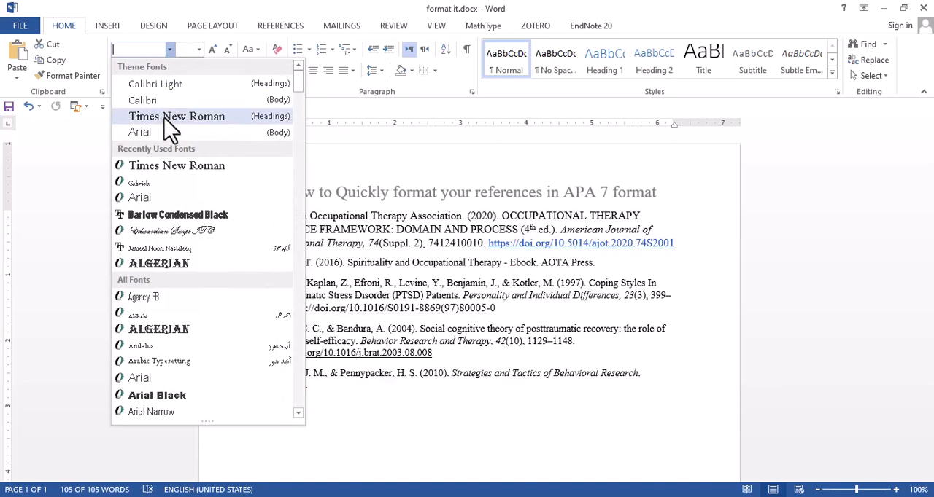
{"action": "left_click", "coordinate": [170, 115]}
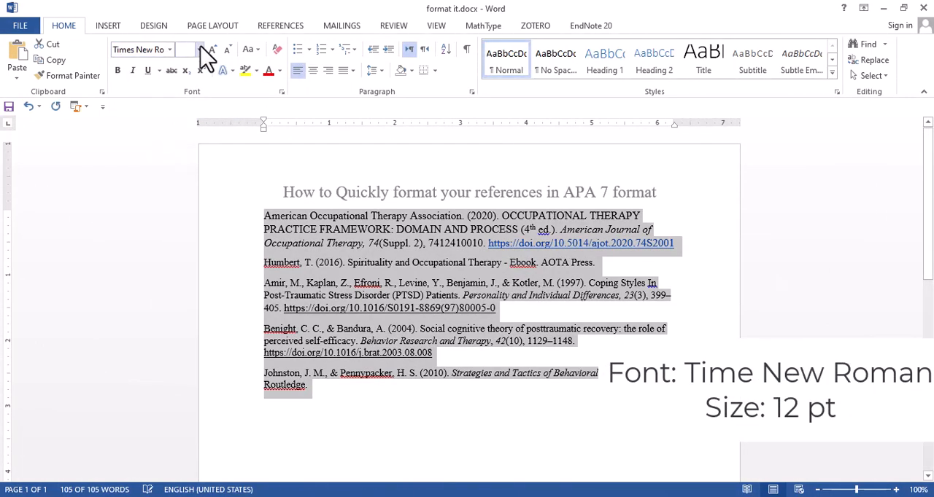
{"action": "left_click", "coordinate": [198, 49]}
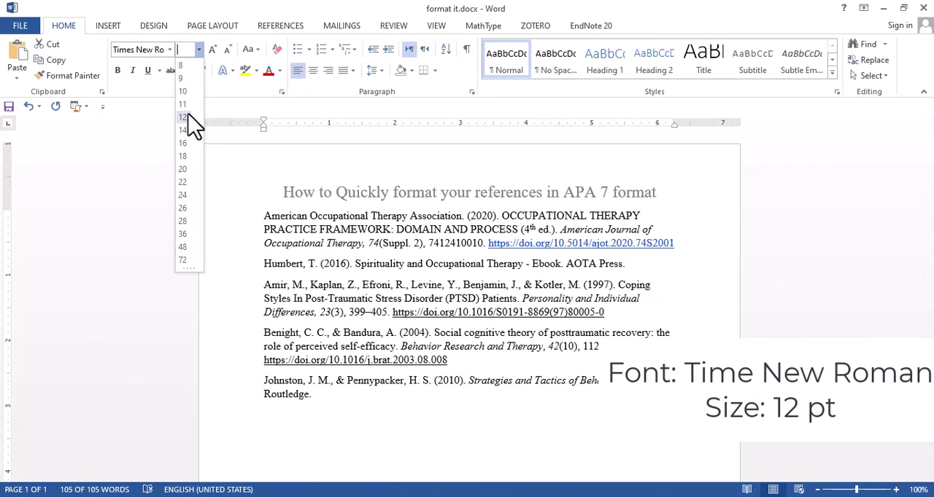
{"action": "left_click", "coordinate": [183, 118]}
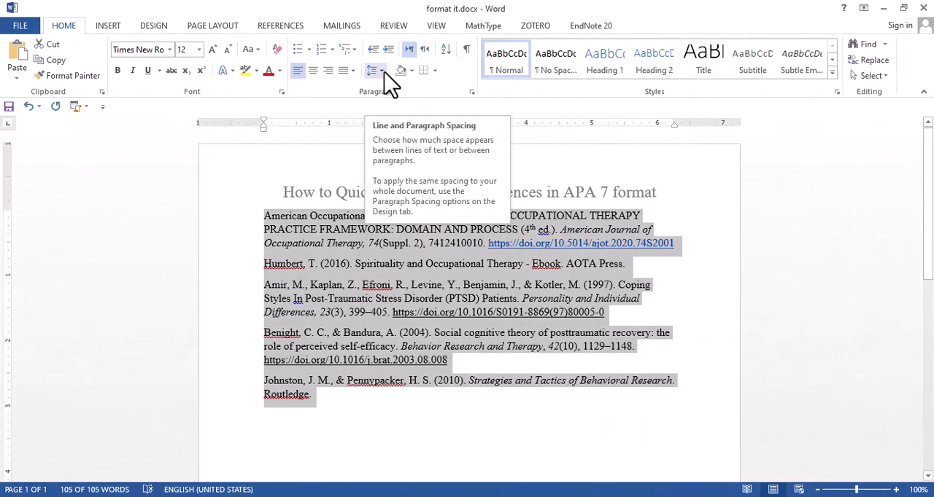
Set the line spacing of all the references to 2.0
{"action": "left_click", "coordinate": [378, 72]}
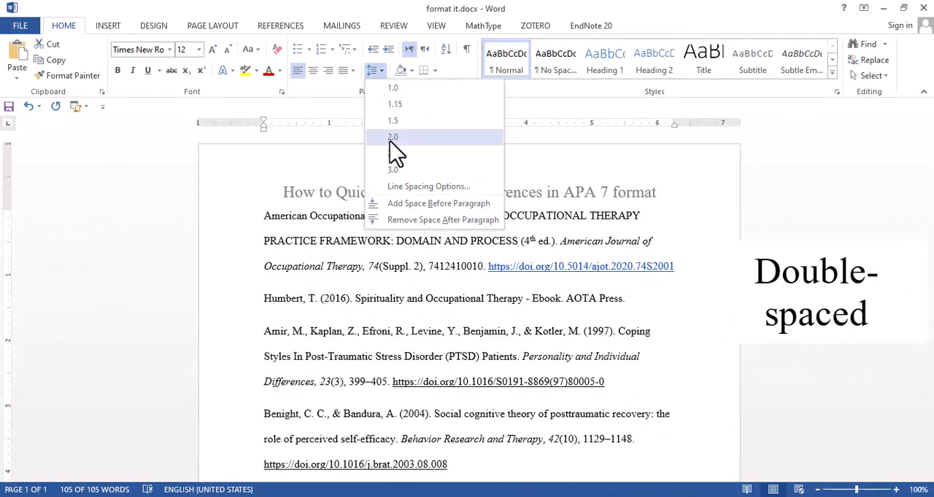
{"action": "left_click", "coordinate": [393, 138]}
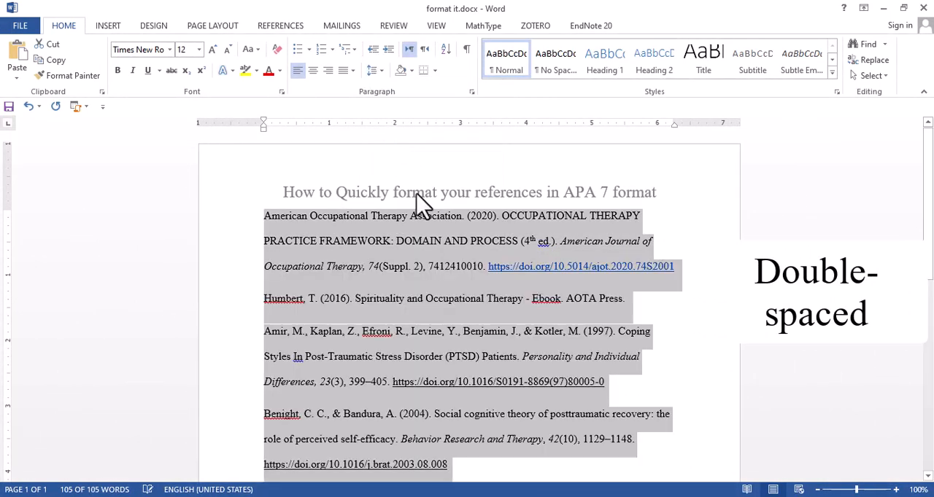
{"action": "scroll", "coordinate": [465, 240], "scroll_direction": "down", "scroll_amount": 3}
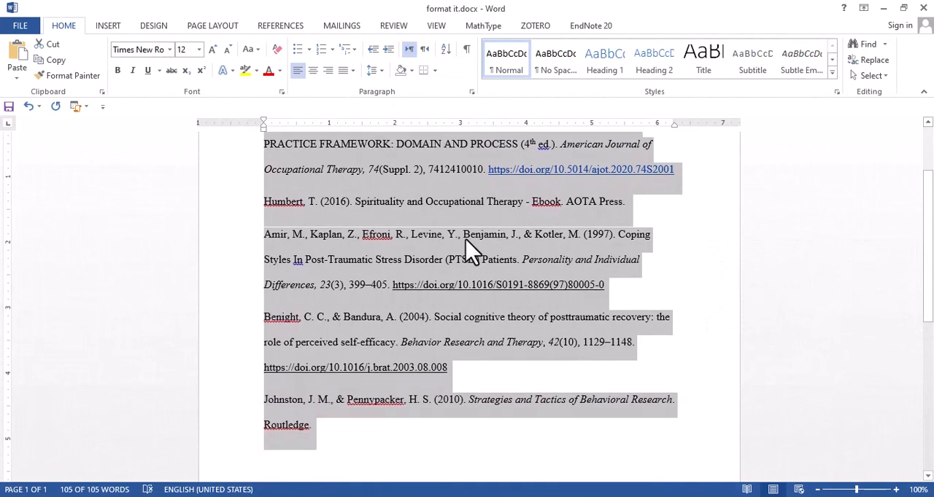
{"action": "scroll", "coordinate": [466, 240], "scroll_direction": "up", "scroll_amount": 1}
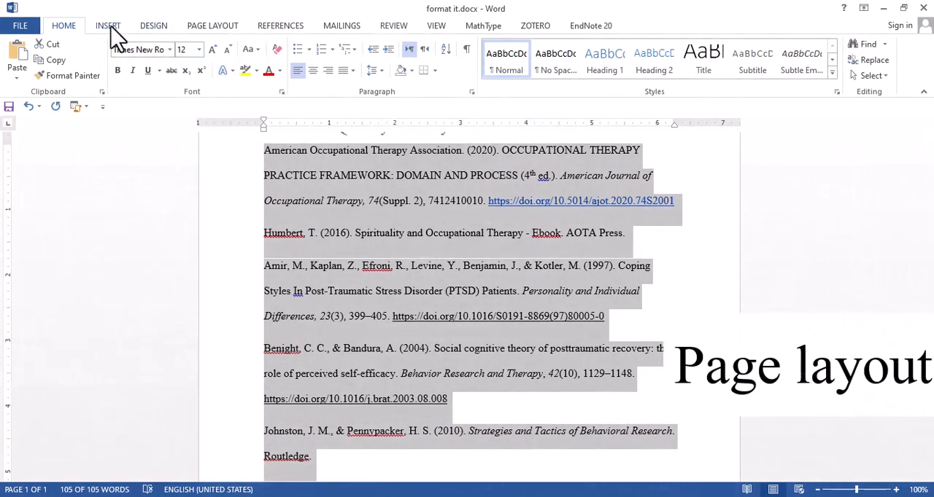
Apply a special hanging indentation of 0.5" to all the references through the paragraph settings
{"action": "left_click", "coordinate": [110, 29]}
{"action": "left_click", "coordinate": [156, 30]}
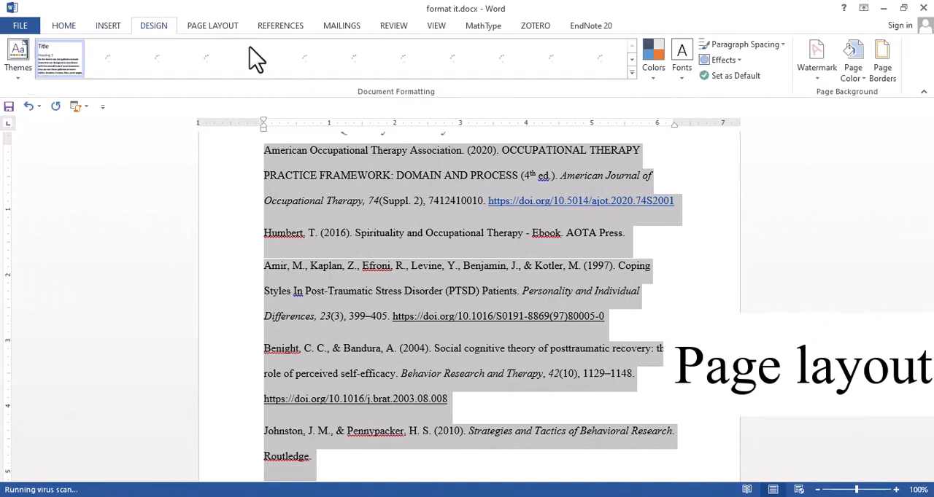
{"action": "left_click", "coordinate": [221, 29]}
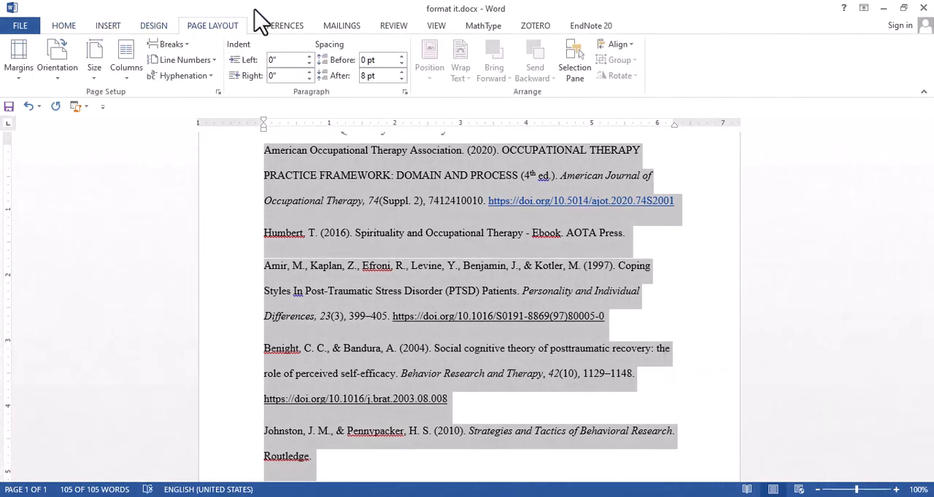
{"action": "left_click", "coordinate": [306, 142]}
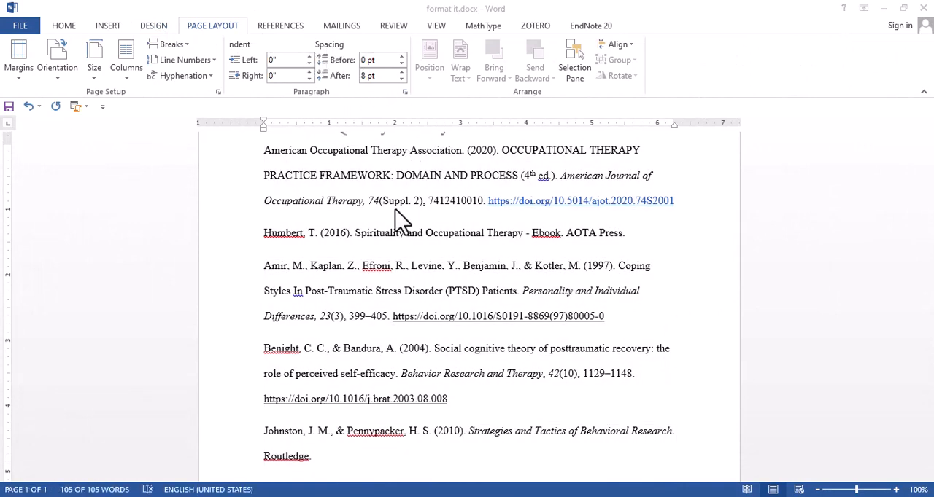
{"action": "key", "text": "ctrl+a"}
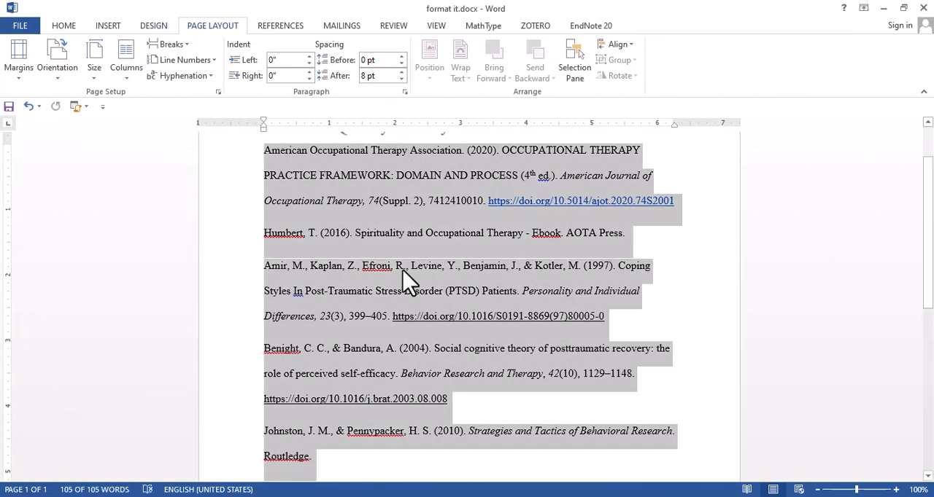
{"action": "left_click", "coordinate": [406, 94]}
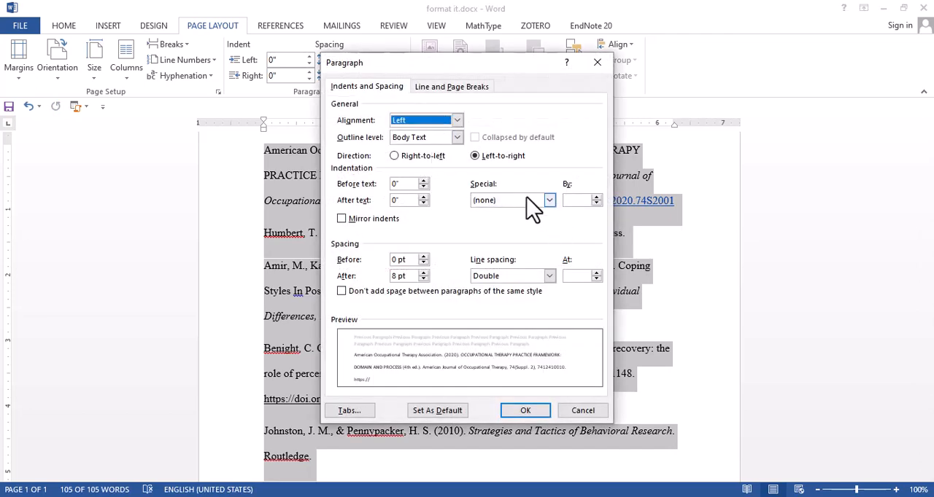
{"action": "left_click", "coordinate": [297, 152]}
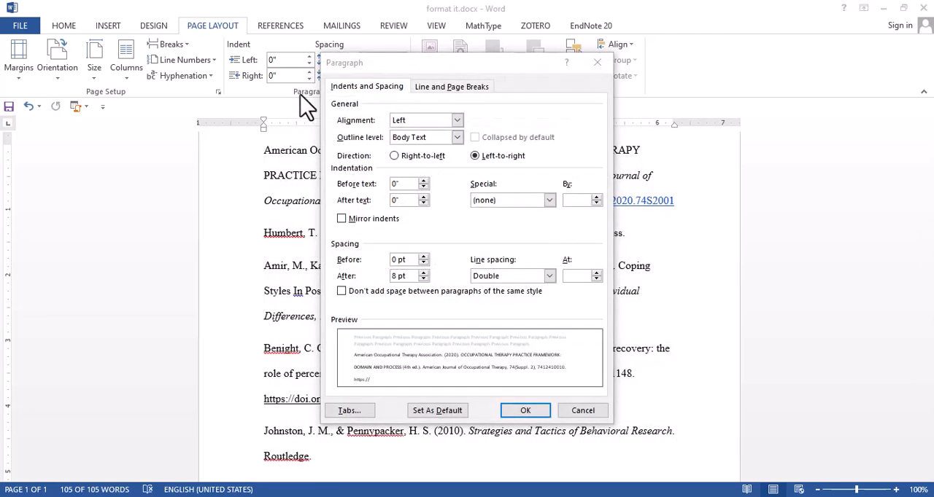
{"action": "left_click", "coordinate": [491, 193]}
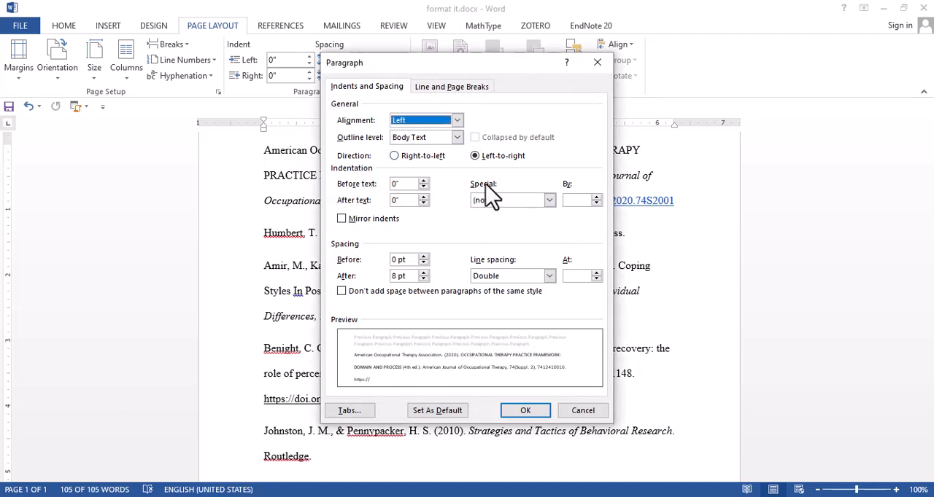
{"action": "left_click", "coordinate": [550, 200]}
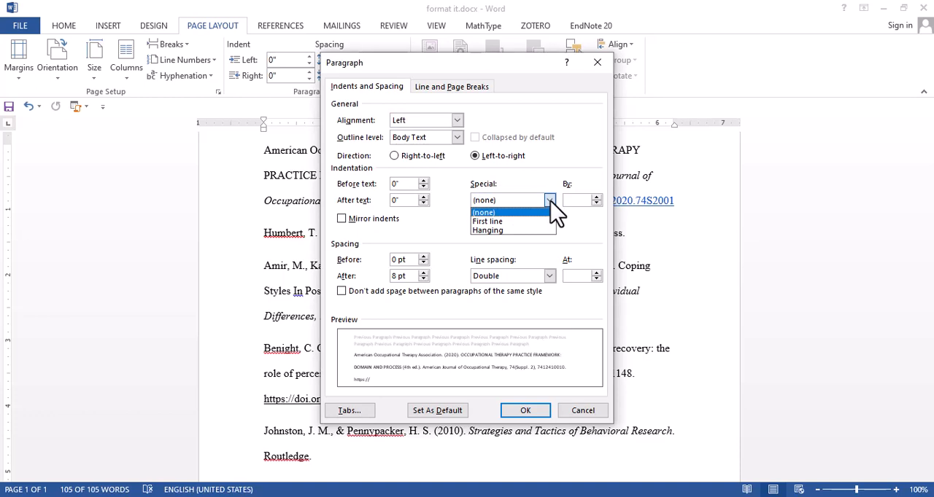
{"action": "left_click", "coordinate": [540, 231]}
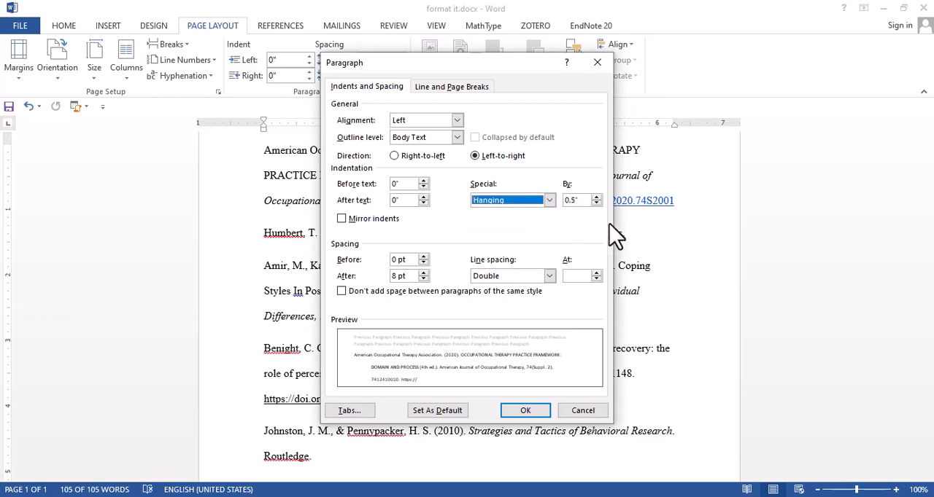
{"action": "left_click", "coordinate": [535, 413]}
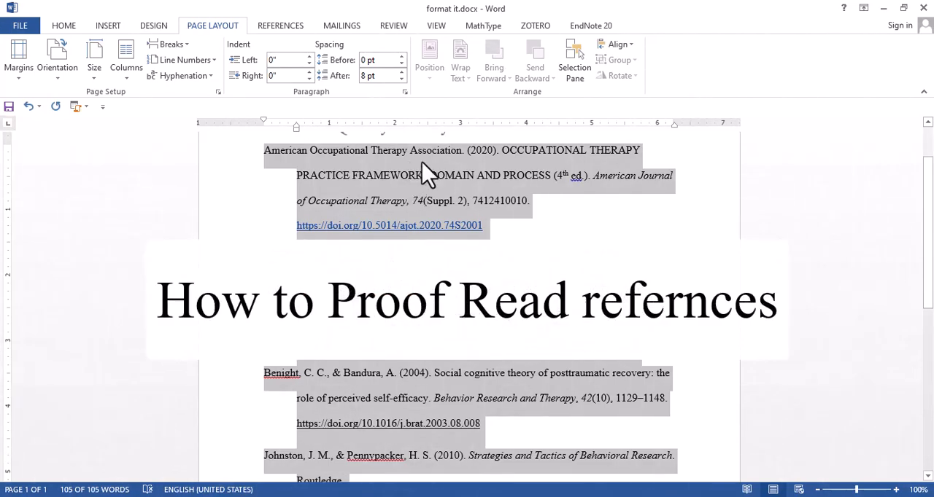
Change the all-caps title "OCCUPATIONAL THERAPY PRACTICE FRAMEWORK: DOMAIN AND PROCESS" in the 2020 reference to sentence case
{"action": "left_click", "coordinate": [281, 152]}
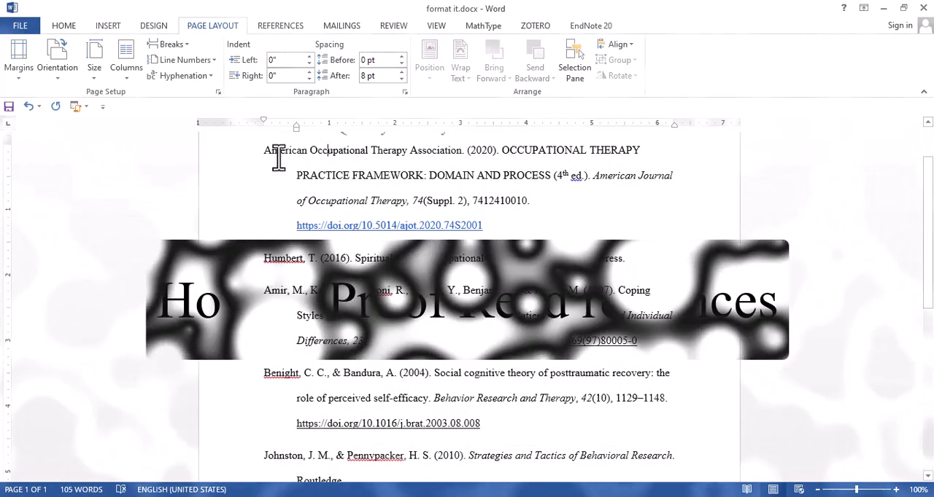
{"action": "left_click_drag", "start_coordinate": [269, 153], "coordinate": [485, 215]}
{"action": "left_click", "coordinate": [455, 191]}
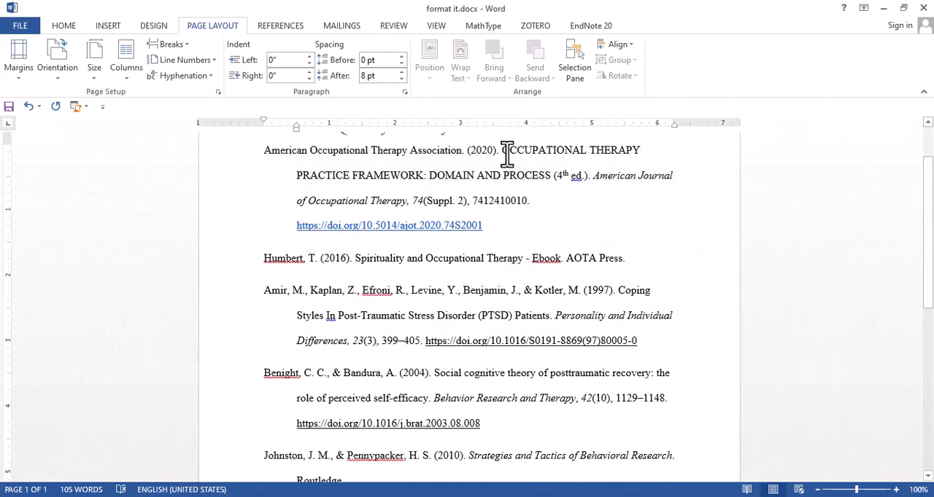
{"action": "left_click_drag", "start_coordinate": [503, 154], "coordinate": [526, 183]}
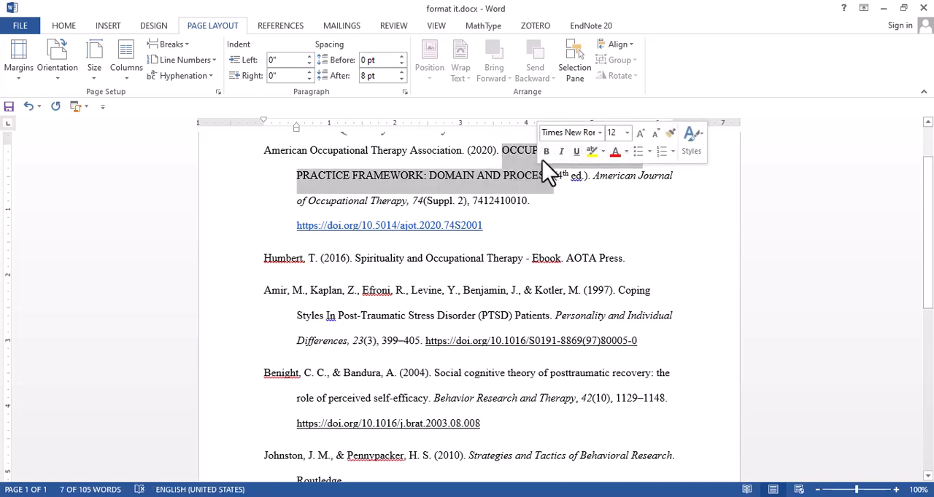
{"action": "left_click", "coordinate": [71, 29]}
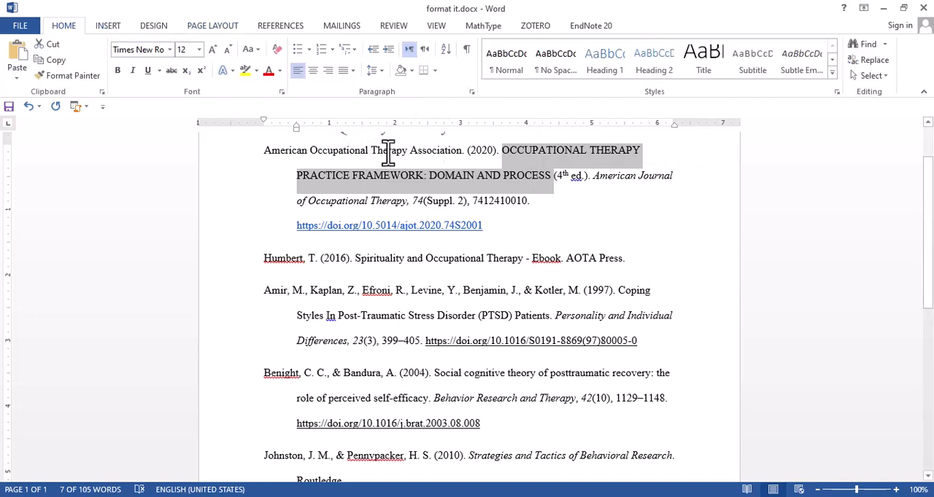
{"action": "left_click", "coordinate": [257, 49]}
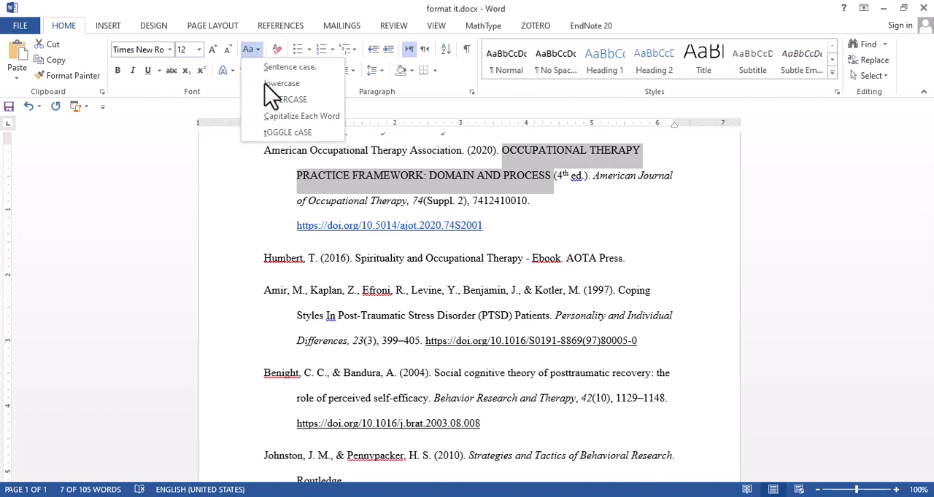
{"action": "left_click", "coordinate": [271, 70]}
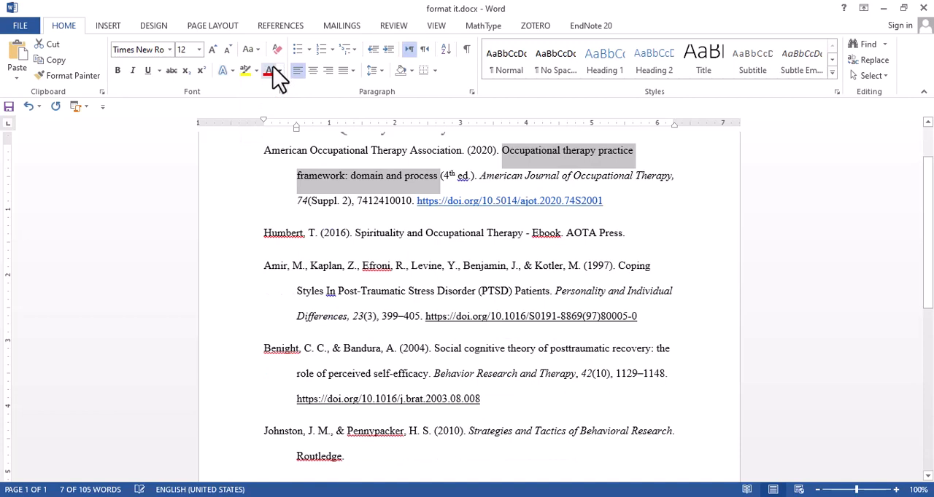
Capitalize "Domain" after the colon in the 2020 reference title and check the italics of its journal title and volume number
{"action": "left_click", "coordinate": [576, 164]}
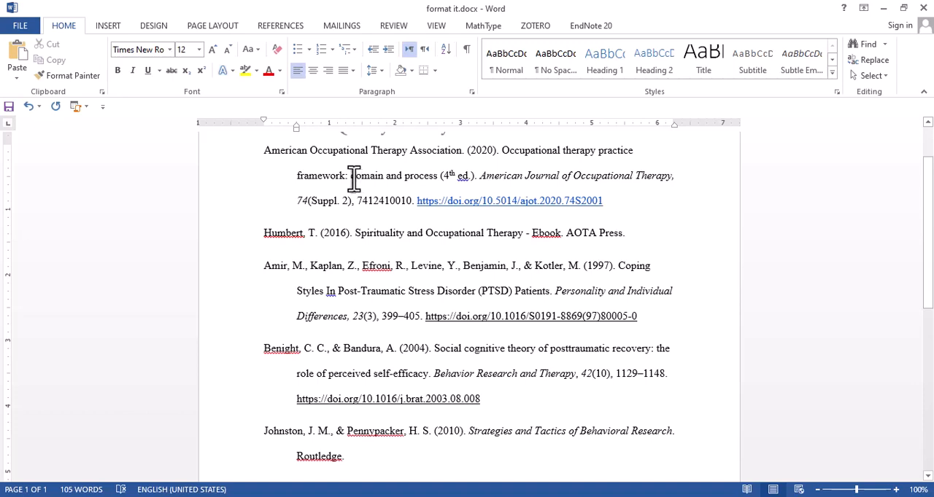
{"action": "left_click_drag", "start_coordinate": [350, 178], "coordinate": [356, 178]}
{"action": "type", "text": "D"}
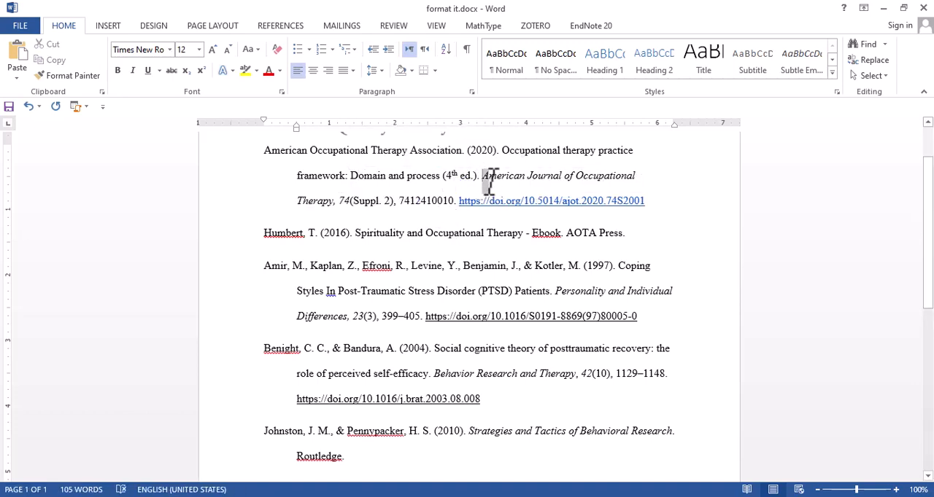
{"action": "left_click_drag", "start_coordinate": [490, 182], "coordinate": [347, 208]}
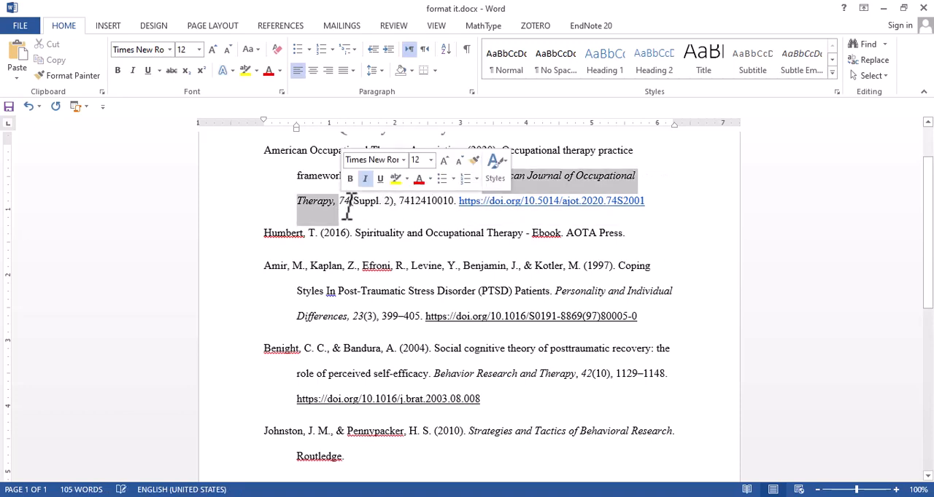
{"action": "left_click", "coordinate": [341, 200]}
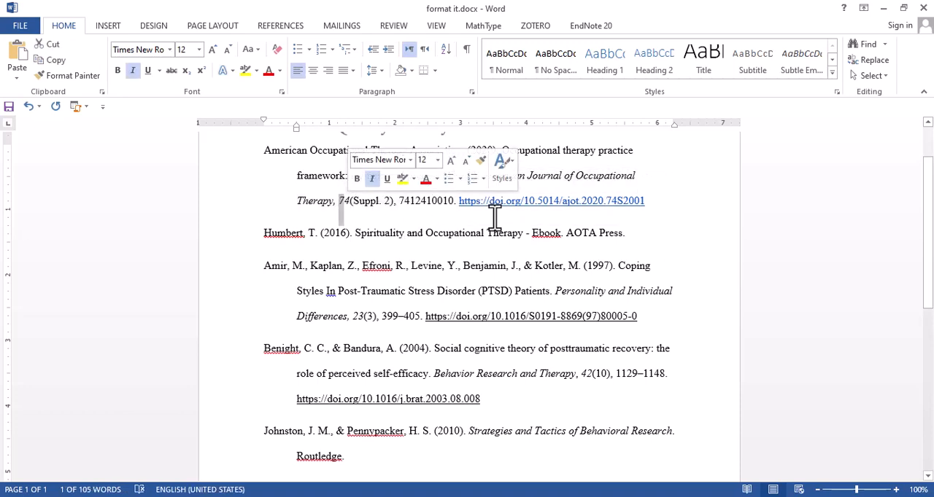
{"action": "left_click", "coordinate": [660, 213]}
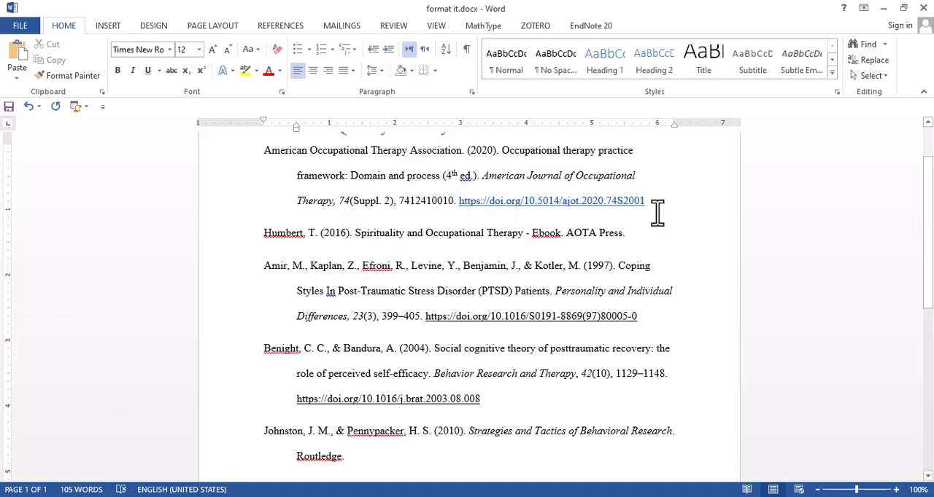
Try to apply sentence case to the title "Spirituality and Occupational Therapy" in the 2016 reference
{"action": "scroll", "coordinate": [657, 213], "scroll_direction": "down", "scroll_amount": 1}
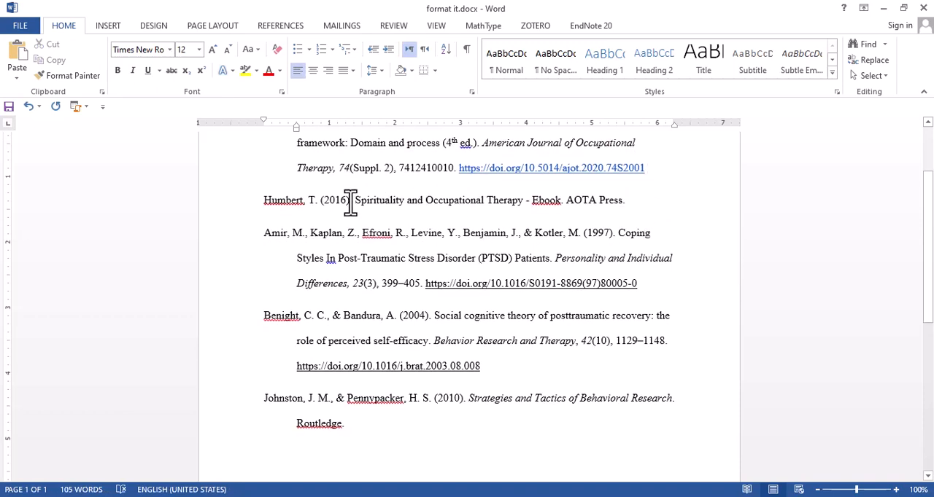
{"action": "double_click", "coordinate": [436, 207]}
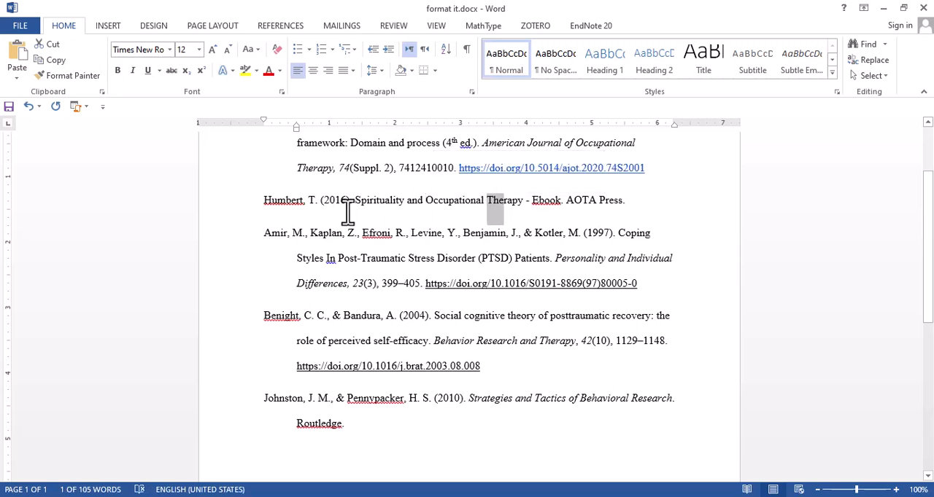
{"action": "left_click_drag", "start_coordinate": [357, 205], "coordinate": [504, 208]}
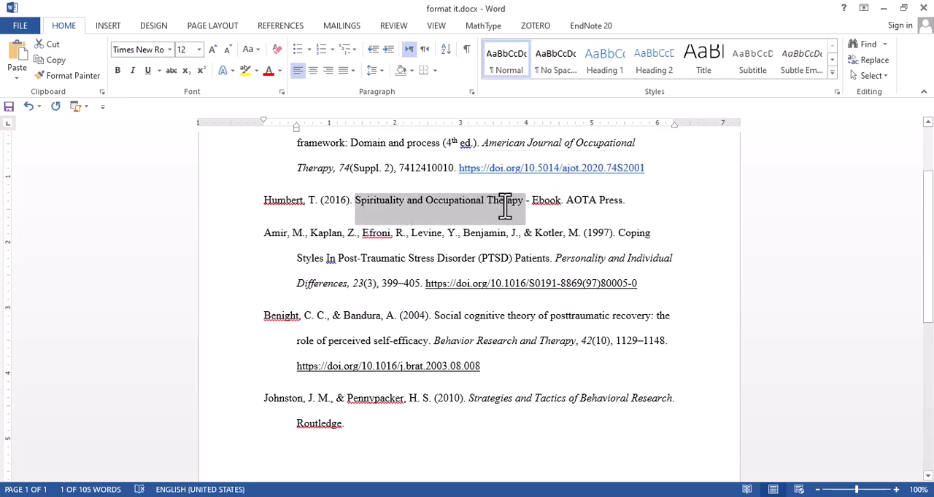
{"action": "left_click", "coordinate": [249, 49]}
{"action": "left_click", "coordinate": [269, 68]}
Lowercase the first letters of "occupational" and "therapy" in the 2016 book title and italicize "Spirituality and occupational therapy"
{"action": "left_click", "coordinate": [427, 202]}
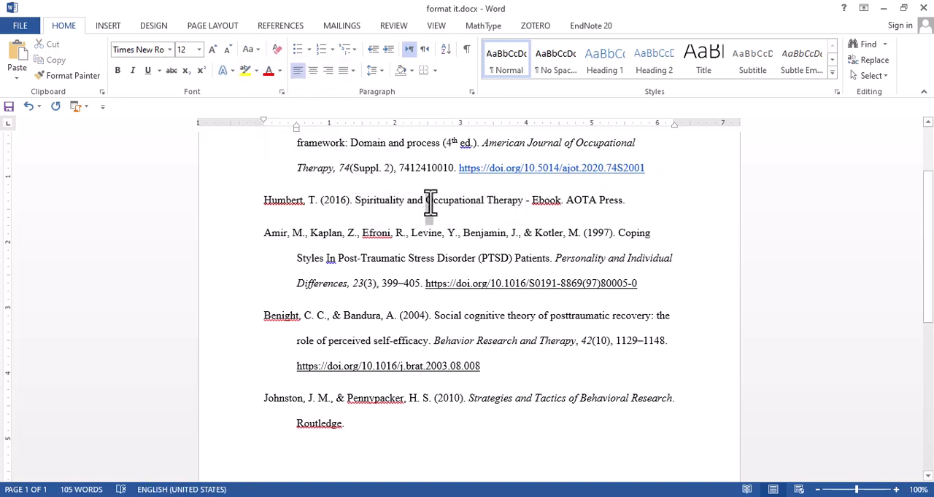
{"action": "type", "text": "o"}
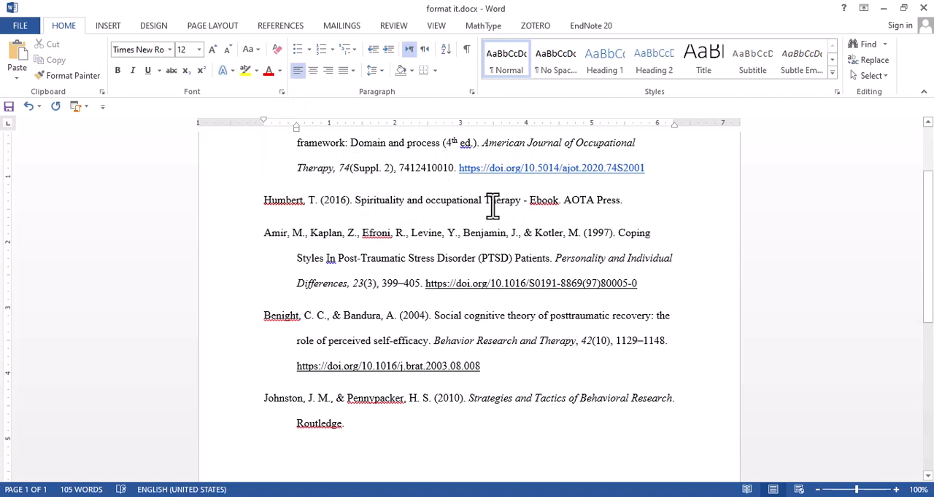
{"action": "left_click_drag", "start_coordinate": [487, 207], "coordinate": [480, 198]}
{"action": "type", "text": "t"}
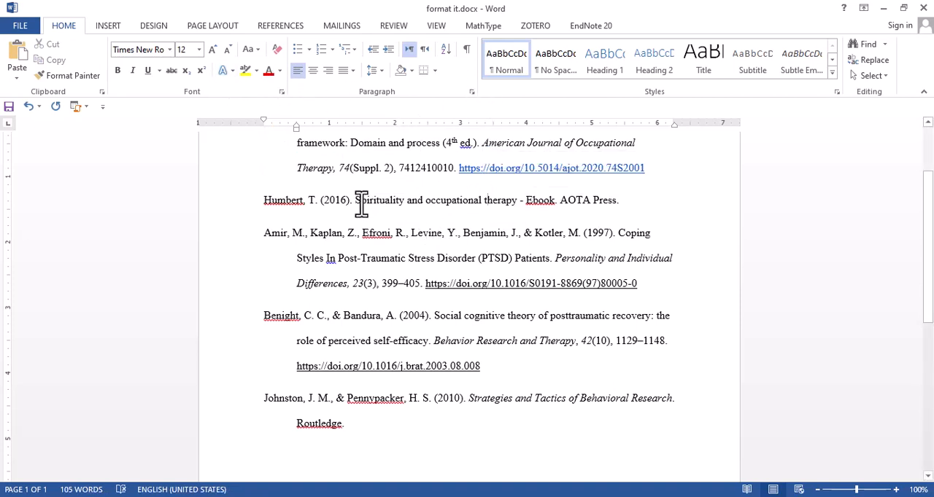
{"action": "left_click_drag", "start_coordinate": [356, 201], "coordinate": [518, 201]}
{"action": "left_click", "coordinate": [133, 71]}
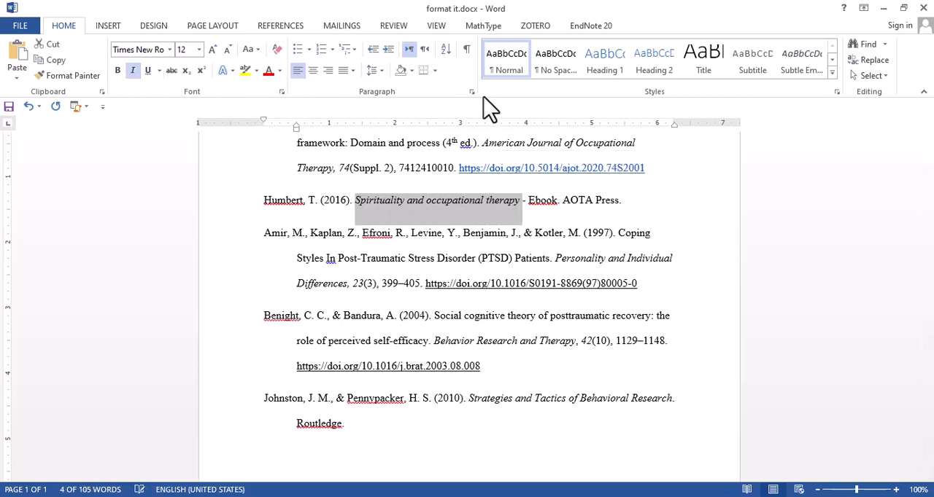
Change the 1997 reference's article title "Coping Styles In Post-Traumatic Stress Disorder (PTSD) Patients" to sentence case
{"action": "key", "text": "alt+Tab"}
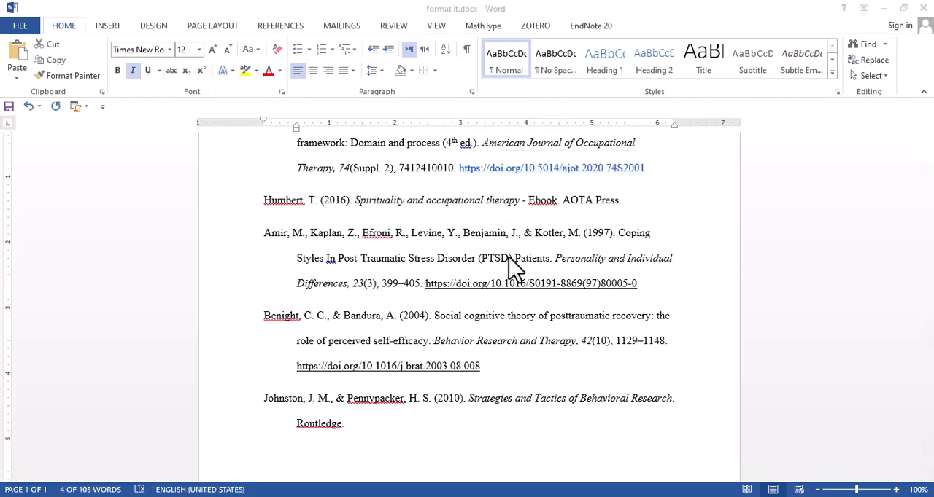
{"action": "scroll", "coordinate": [481, 234], "scroll_direction": "down", "scroll_amount": 1}
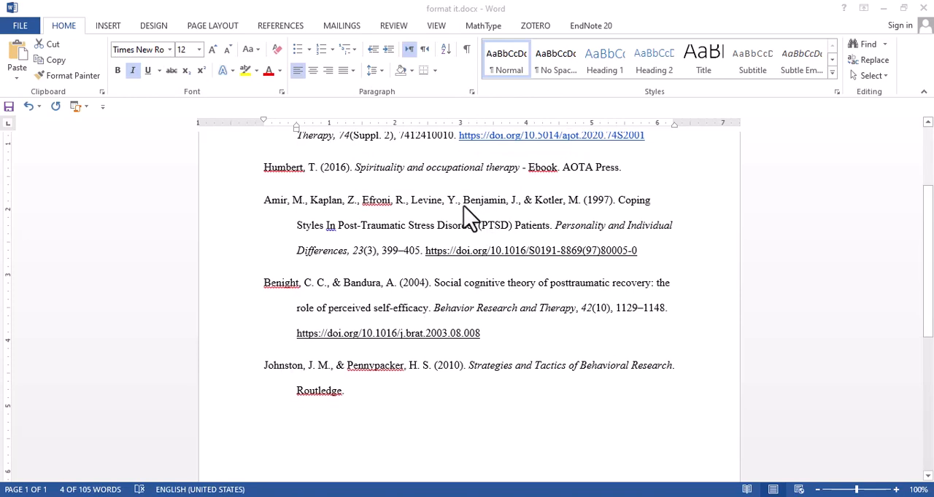
{"action": "scroll", "coordinate": [305, 215], "scroll_direction": "down", "scroll_amount": 1}
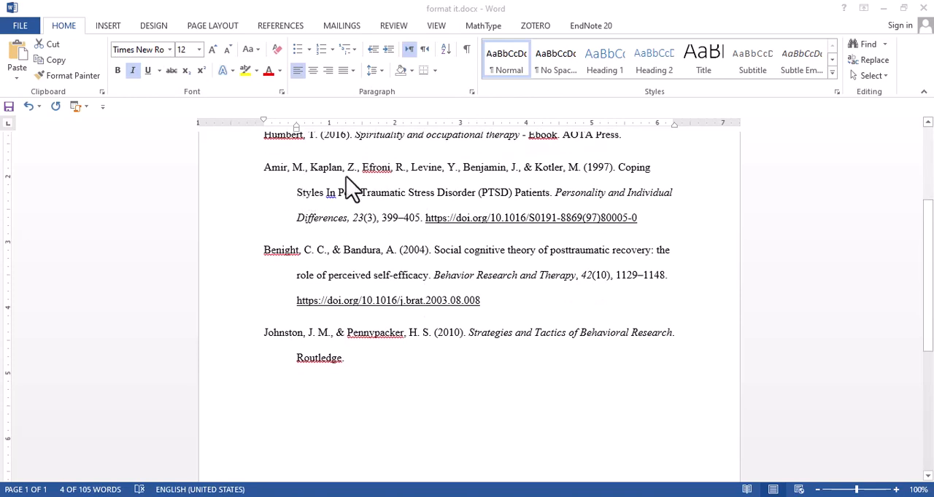
{"action": "key", "text": "alt+Tab"}
{"action": "left_click", "coordinate": [621, 168]}
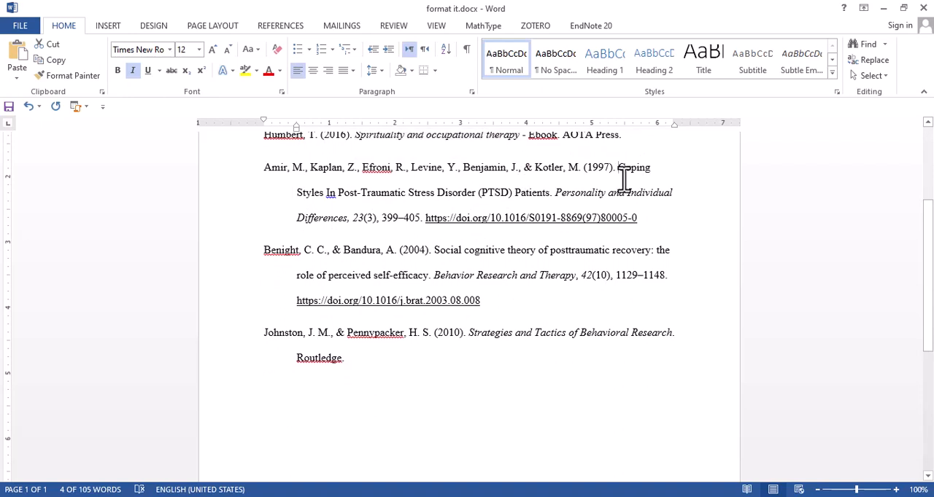
{"action": "left_click_drag", "start_coordinate": [624, 183], "coordinate": [548, 194]}
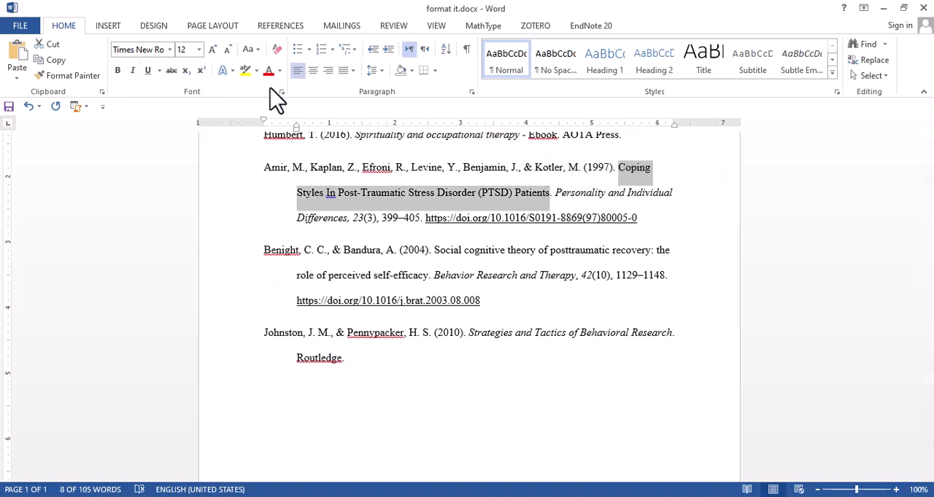
{"action": "key", "text": "alt+Tab"}
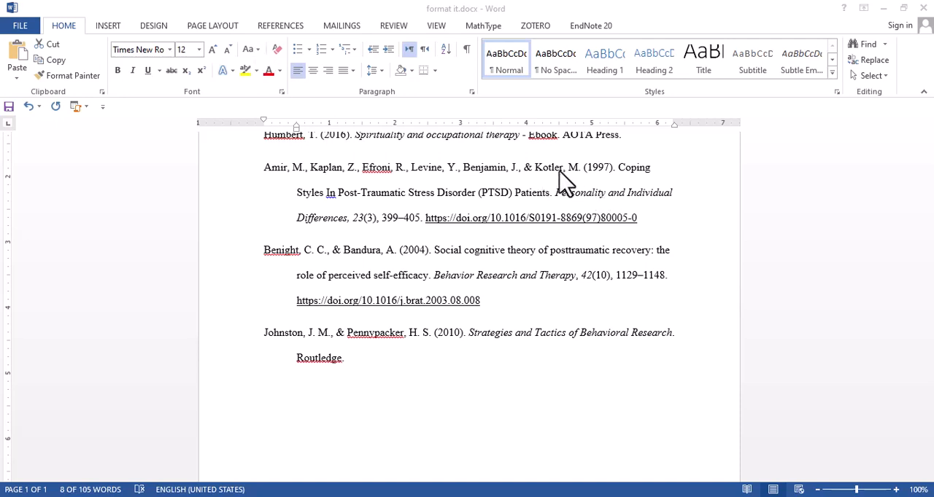
{"action": "key", "text": "alt+Tab"}
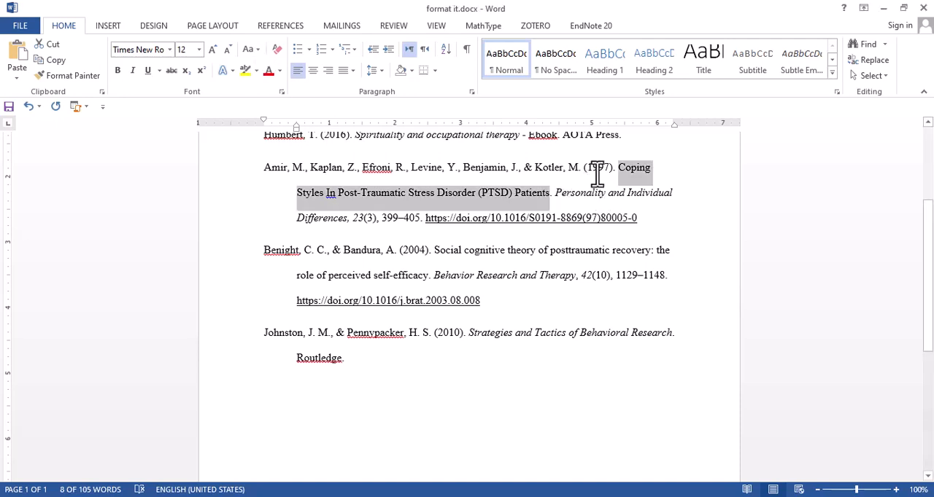
{"action": "left_click", "coordinate": [258, 49]}
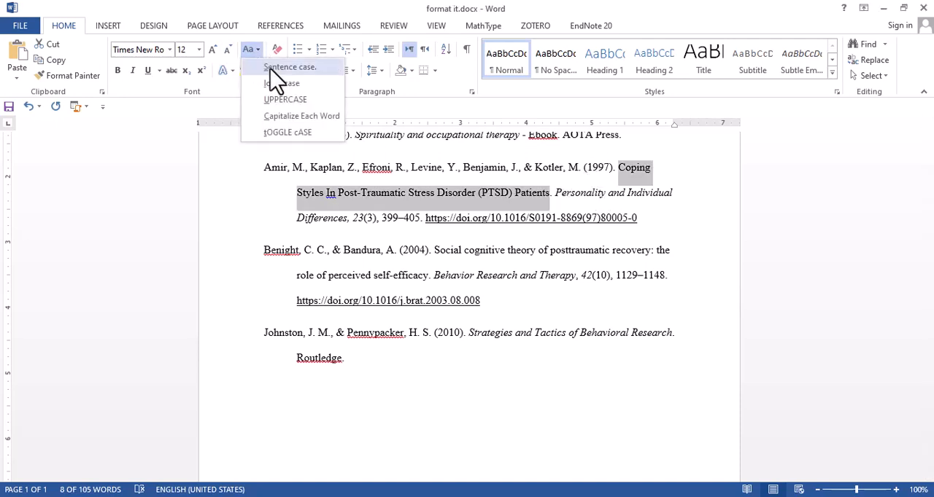
{"action": "left_click", "coordinate": [270, 67]}
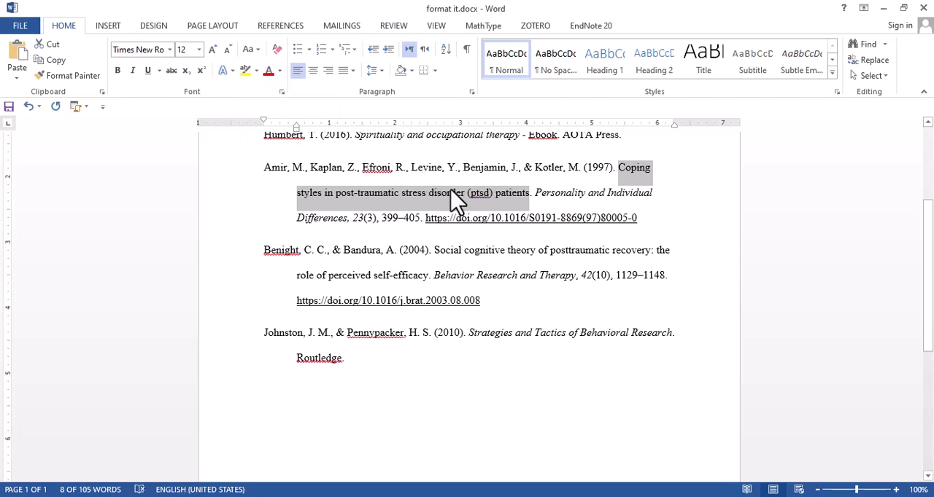
Retype the abbreviation in the 1997 article title as "PTSD" and check the italics of its journal title and volume number
{"action": "left_click_drag", "start_coordinate": [469, 195], "coordinate": [491, 195]}
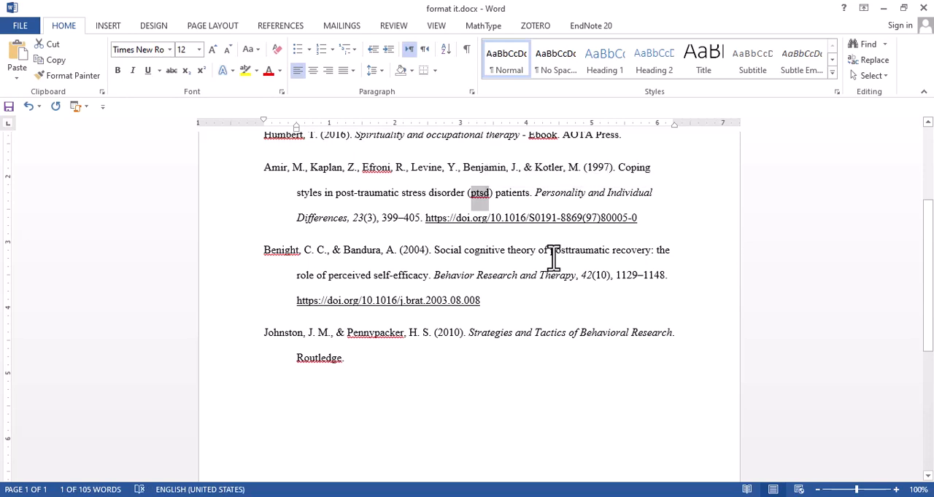
{"action": "type", "text": "PT"}
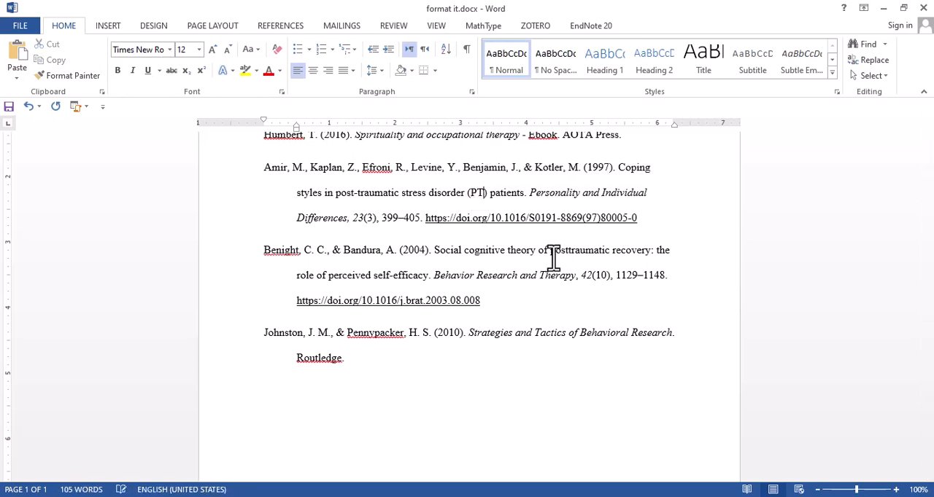
{"action": "type", "text": "SD"}
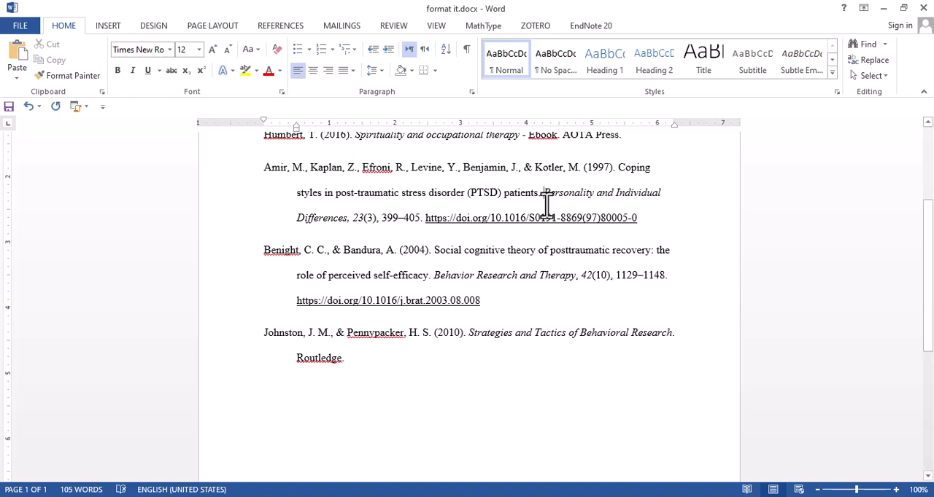
{"action": "left_click_drag", "start_coordinate": [544, 204], "coordinate": [364, 217]}
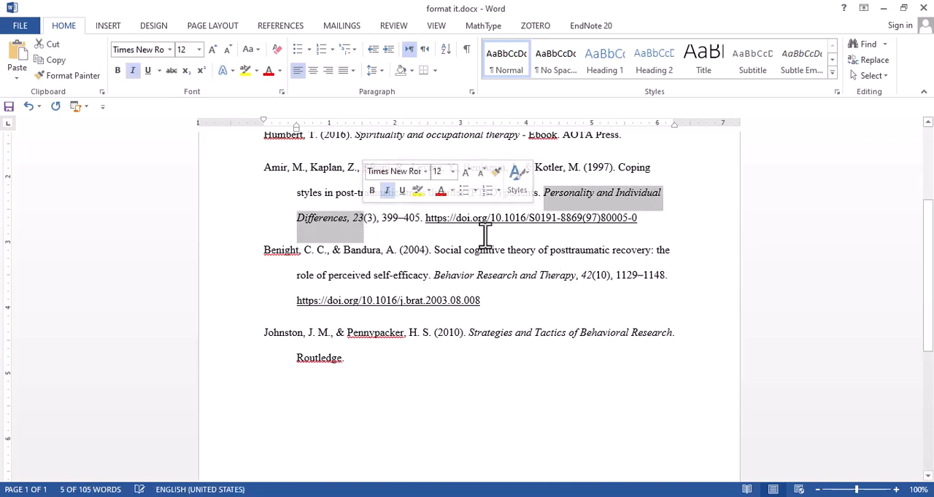
{"action": "left_click", "coordinate": [642, 220]}
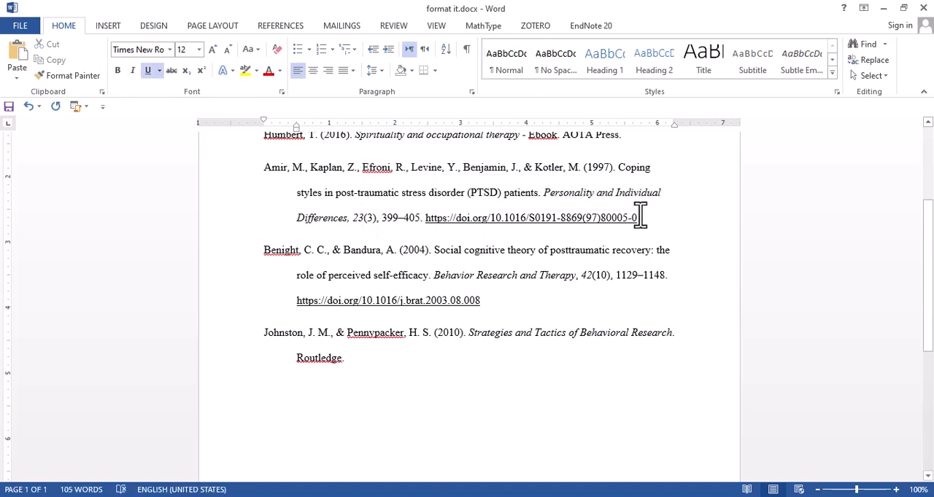
Capitalize "The" after the colon in the 2004 article title and check the italics of its journal title and volume number
{"action": "scroll", "coordinate": [478, 259], "scroll_direction": "down", "scroll_amount": 1}
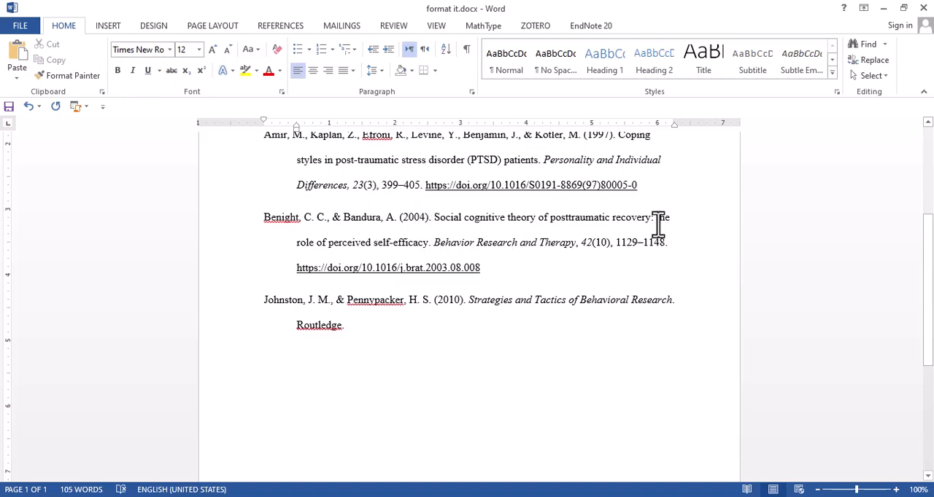
{"action": "left_click_drag", "start_coordinate": [656, 224], "coordinate": [661, 225]}
{"action": "type", "text": "T"}
{"action": "left_click_drag", "start_coordinate": [436, 243], "coordinate": [579, 252]}
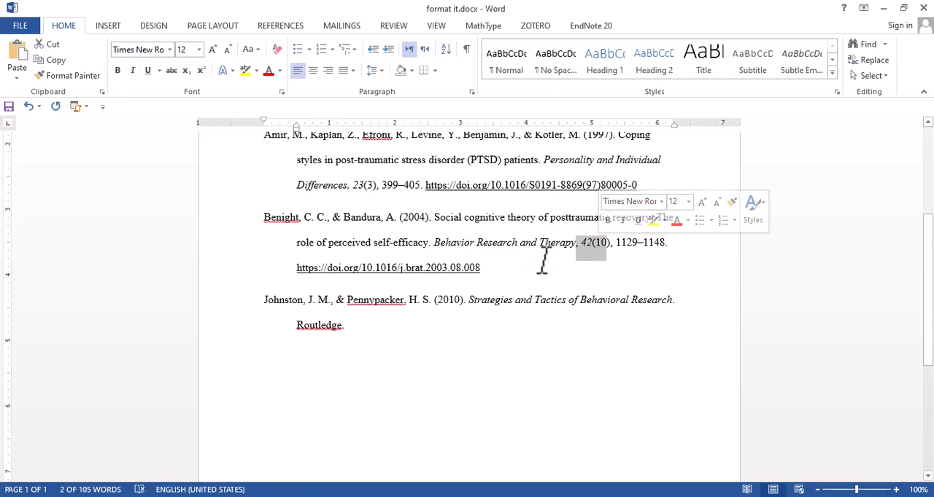
Convert the 2010 reference's book title "Strategies and Tactics of Behavioral Research" to lowercase
{"action": "left_click", "coordinate": [265, 302]}
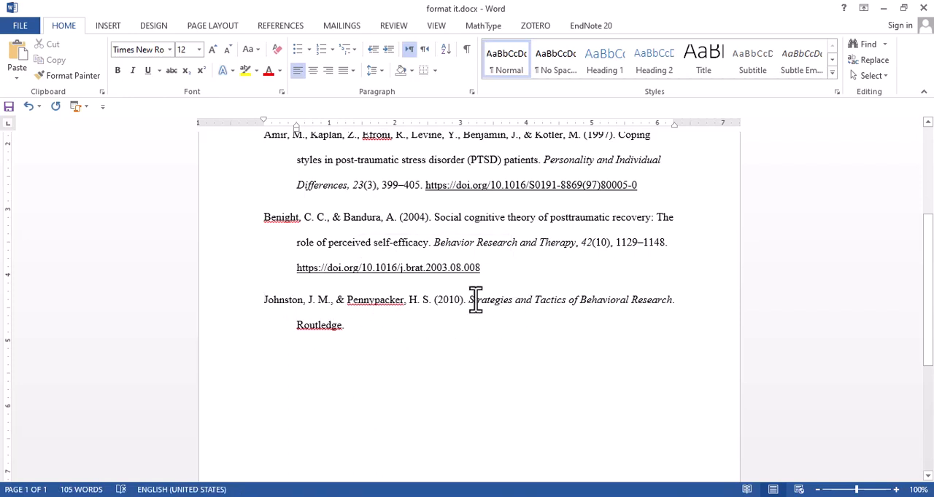
{"action": "left_click_drag", "start_coordinate": [470, 300], "coordinate": [652, 299]}
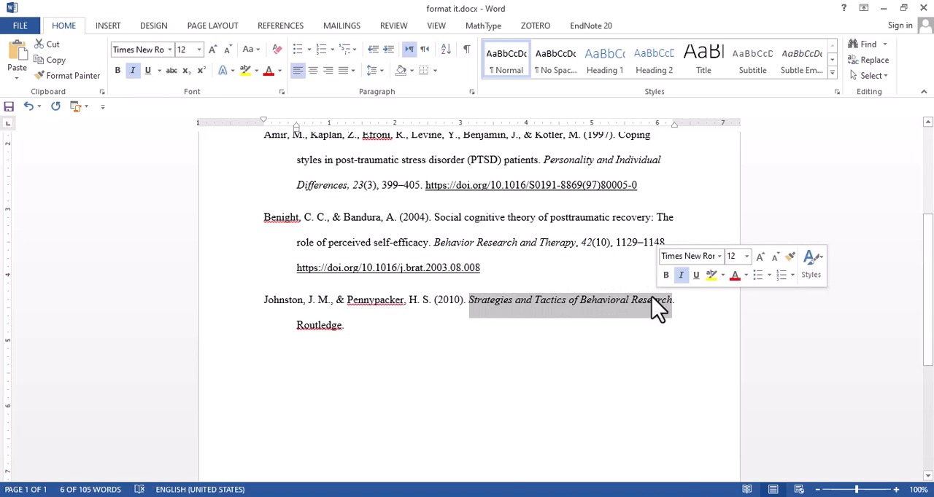
{"action": "left_click", "coordinate": [256, 53]}
{"action": "left_click", "coordinate": [267, 71]}
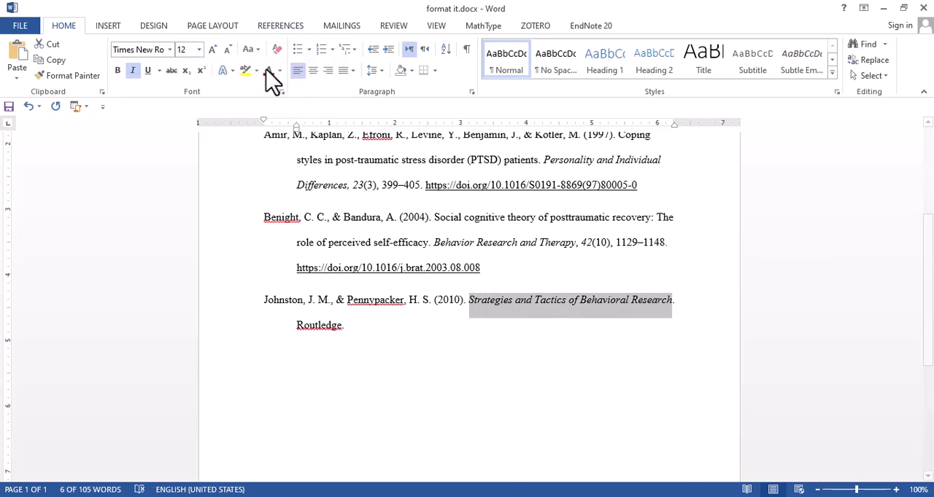
{"action": "left_click", "coordinate": [251, 49]}
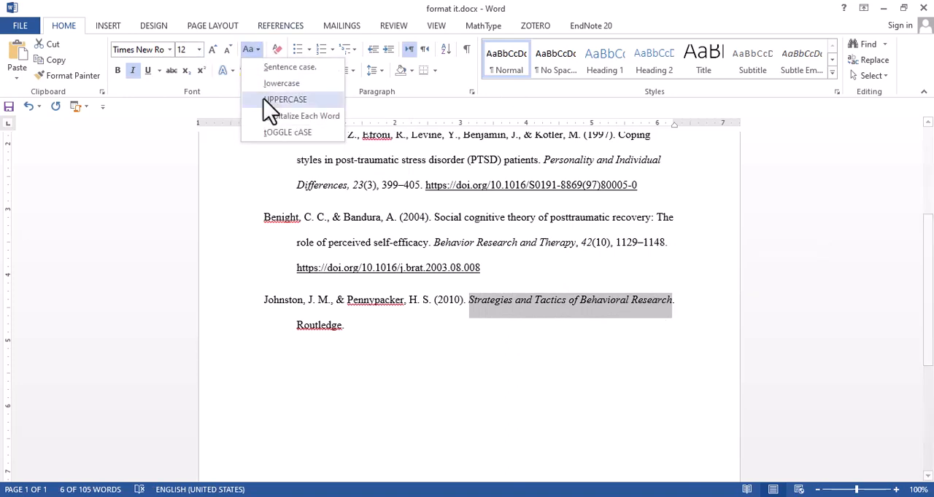
{"action": "left_click", "coordinate": [273, 89]}
Capitalize the first letter of "Strategies" in the 2010 book title
{"action": "left_click", "coordinate": [464, 308]}
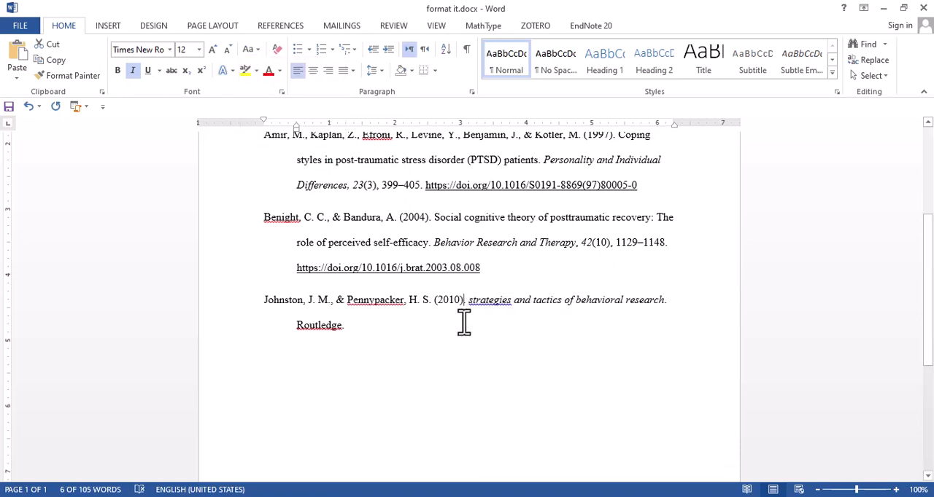
{"action": "left_click_drag", "start_coordinate": [469, 301], "coordinate": [476, 300]}
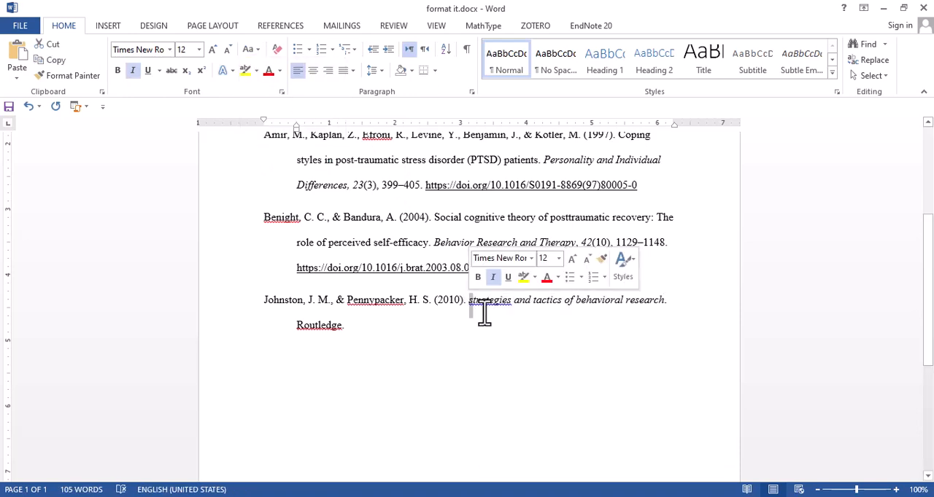
{"action": "type", "text": "S"}
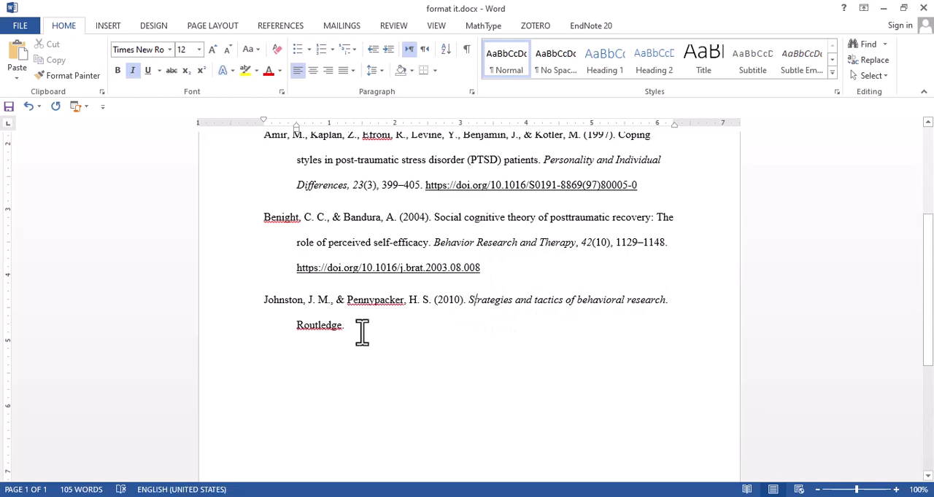
{"action": "left_click", "coordinate": [360, 326]}
Review the whole reference list for consistent title case, italics, hanging indents and DOI links
{"action": "scroll", "coordinate": [411, 302], "scroll_direction": "up", "scroll_amount": 3}
{"action": "scroll", "coordinate": [410, 302], "scroll_direction": "down", "scroll_amount": 2}
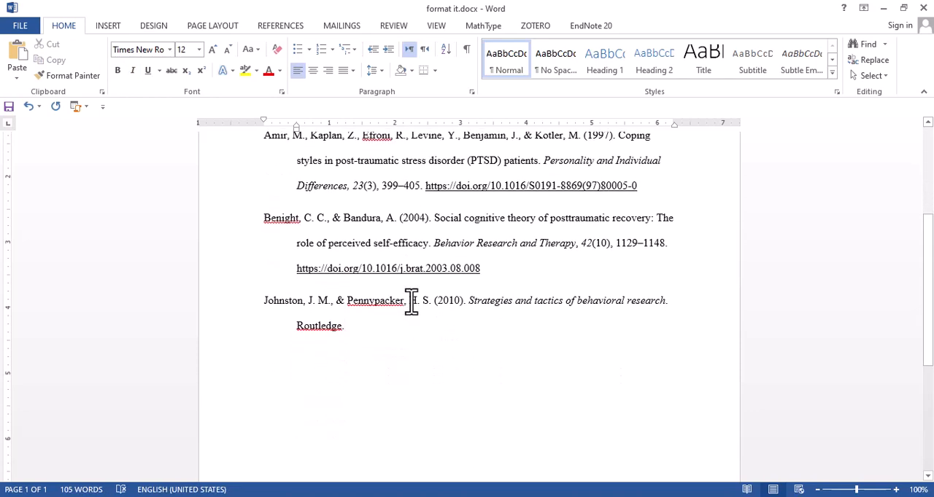
{"action": "scroll", "coordinate": [411, 302], "scroll_direction": "up", "scroll_amount": 3}
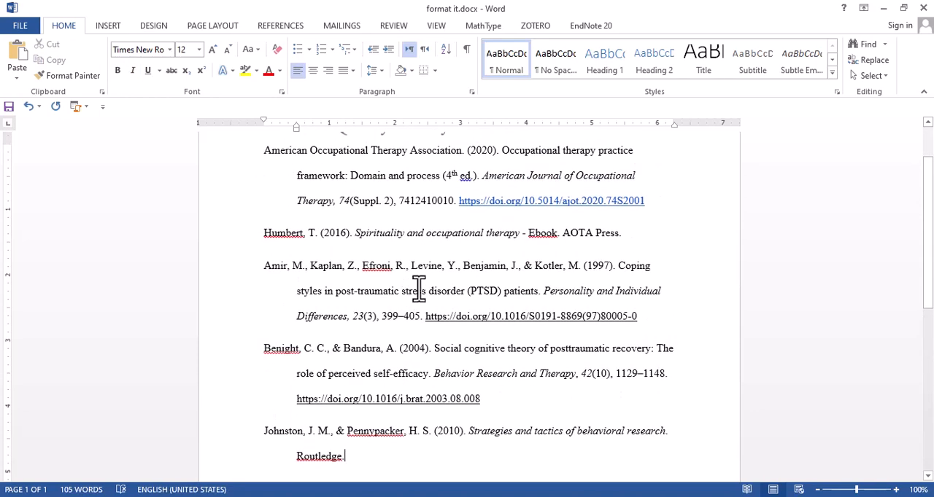
{"action": "scroll", "coordinate": [412, 255], "scroll_direction": "down", "scroll_amount": 3}
{"action": "left_click", "coordinate": [487, 301]}
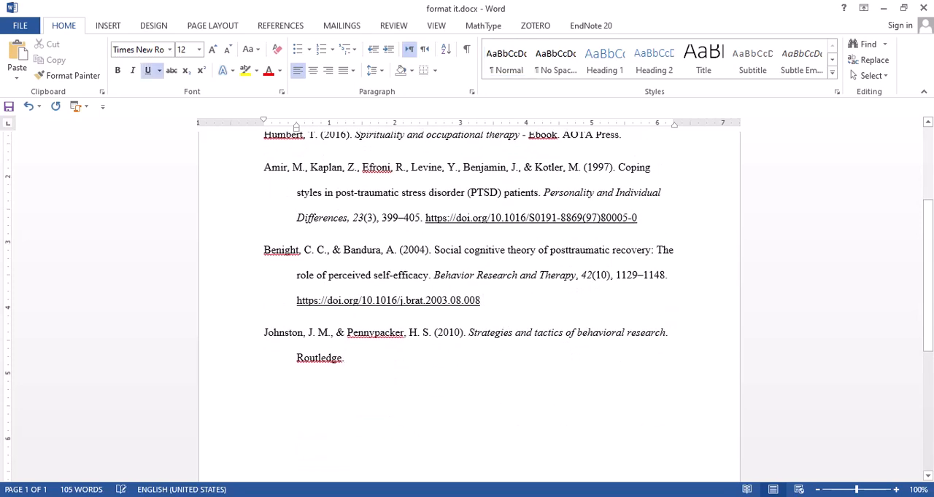
{"action": "scroll", "coordinate": [485, 288], "scroll_direction": "up", "scroll_amount": 5}
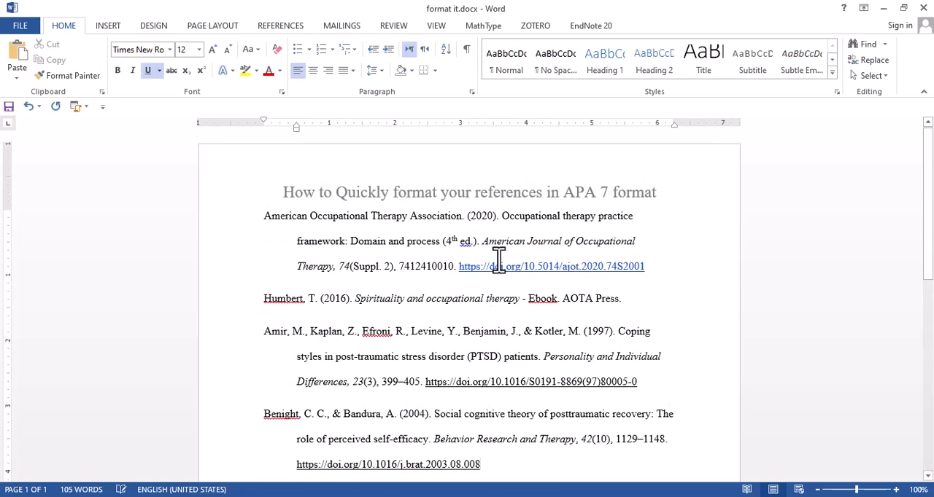
{"action": "scroll", "coordinate": [498, 259], "scroll_direction": "down", "scroll_amount": 1}
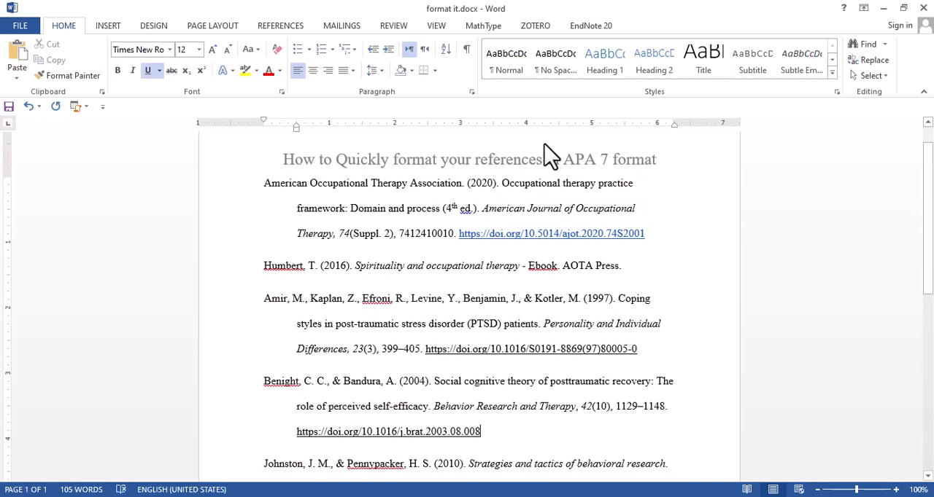